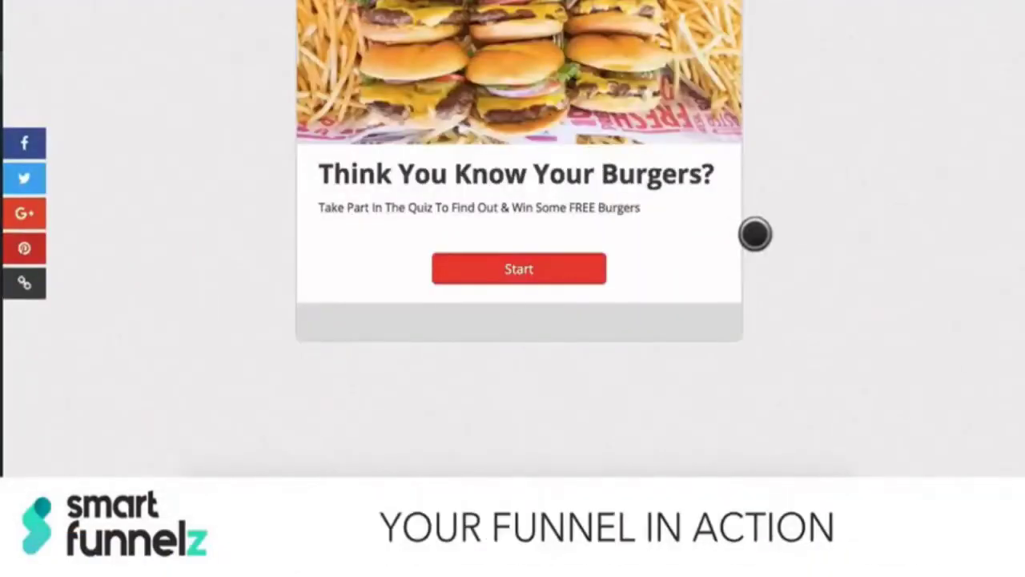
Step: Answer all seven 'What Burger Is This?' questions, skip the opt-in, and claim FREE BURGERS
{"action": "left_click", "coordinate": [544, 274]}
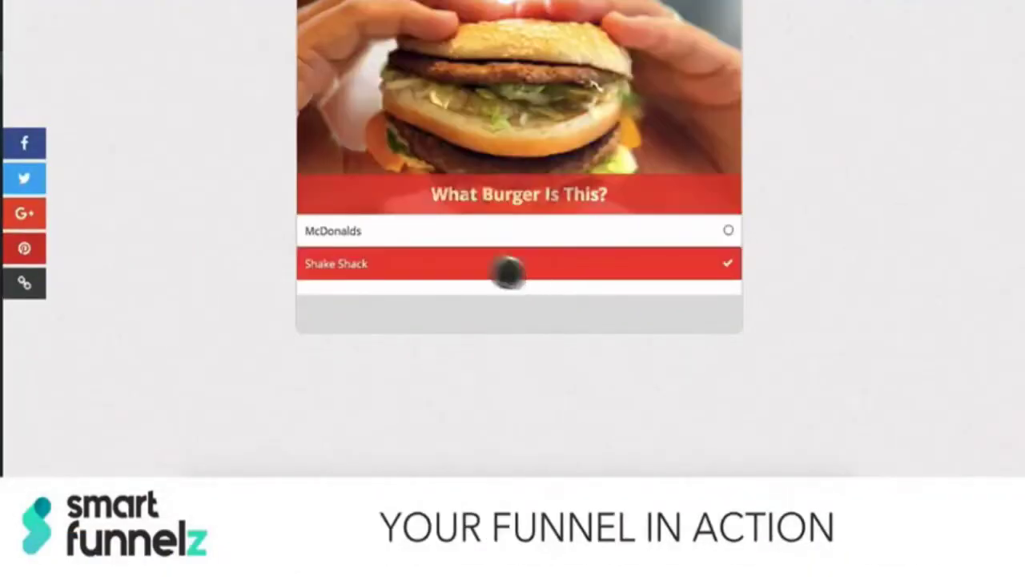
{"action": "left_click", "coordinate": [418, 232]}
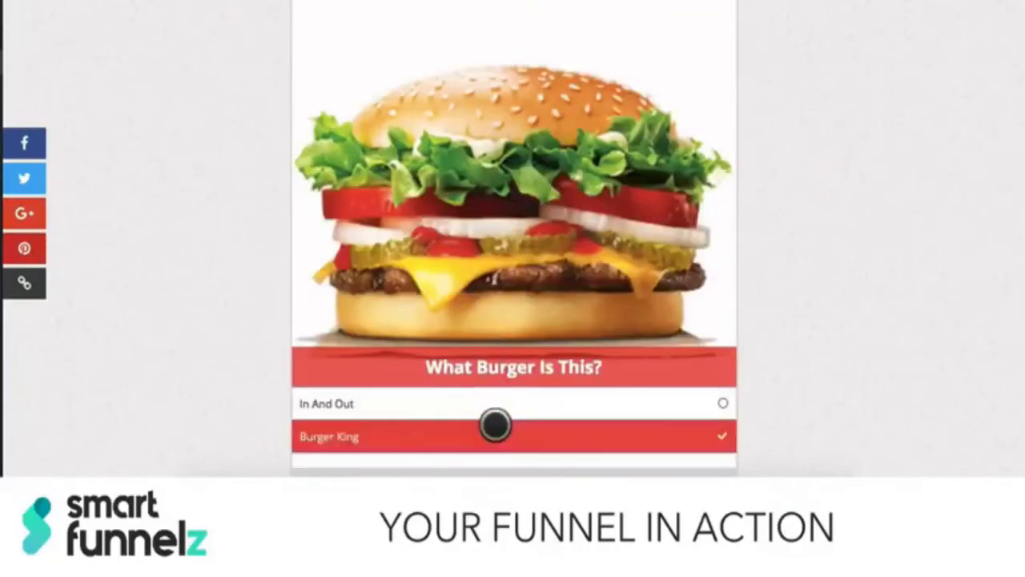
{"action": "left_click", "coordinate": [496, 405]}
{"action": "left_click", "coordinate": [475, 299]}
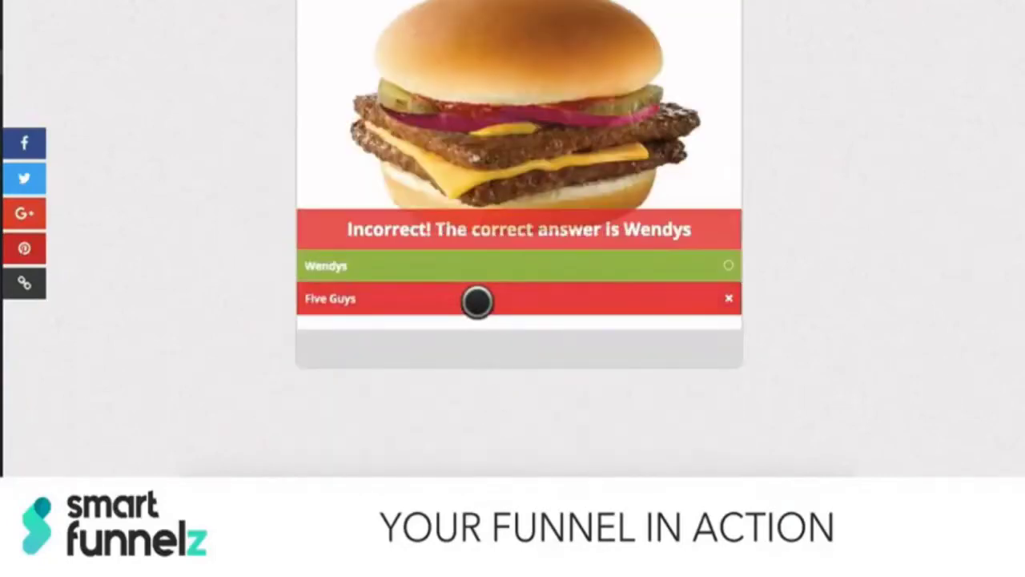
{"action": "left_click", "coordinate": [471, 318]}
{"action": "left_click", "coordinate": [470, 325]}
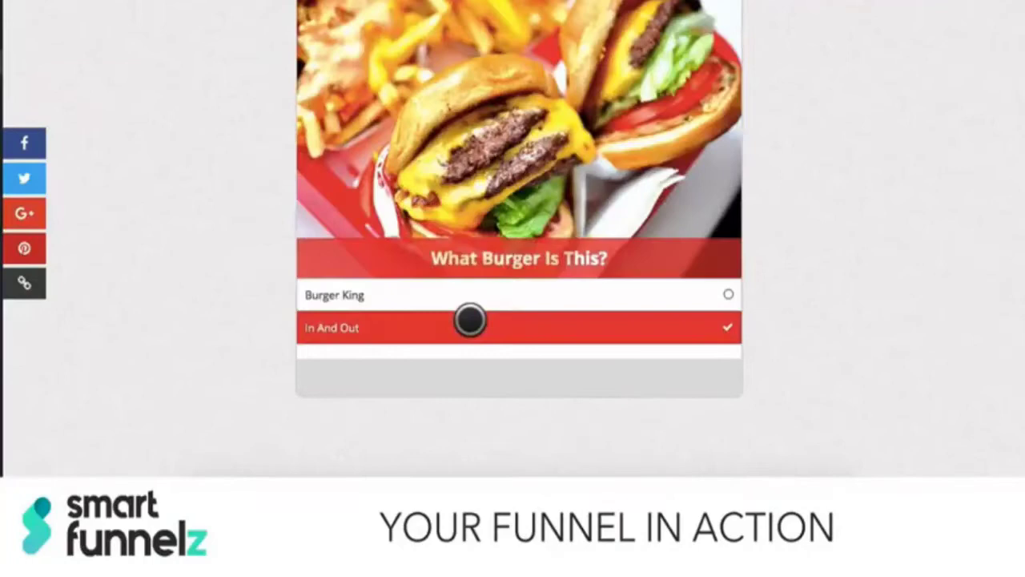
{"action": "left_click", "coordinate": [470, 320]}
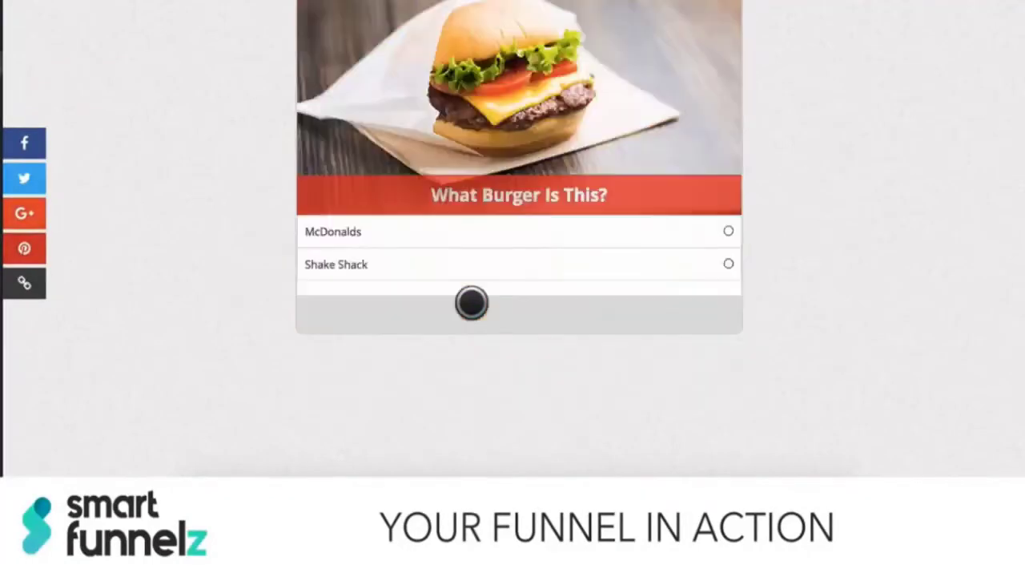
{"action": "left_click", "coordinate": [472, 240]}
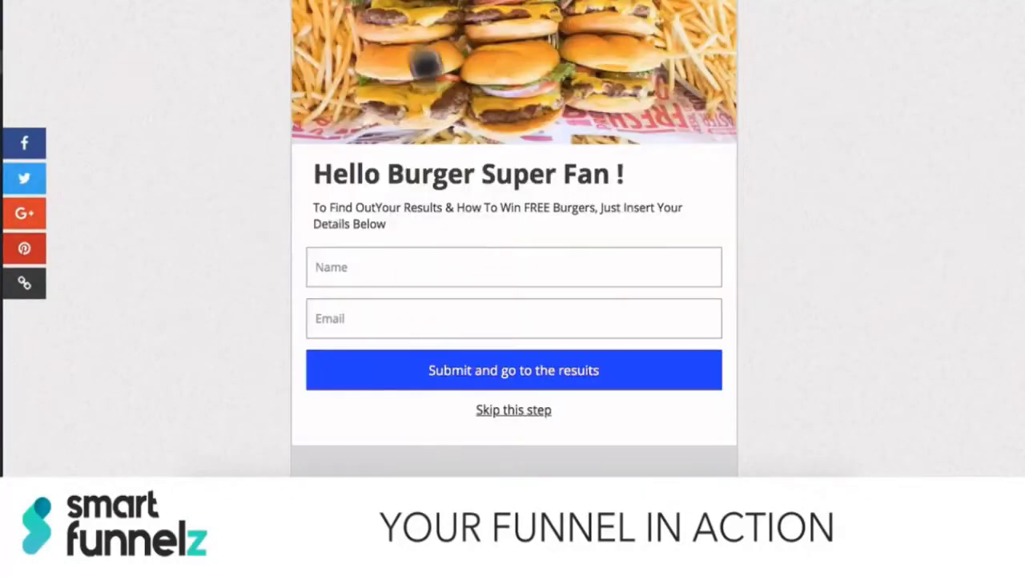
{"action": "left_click", "coordinate": [542, 413]}
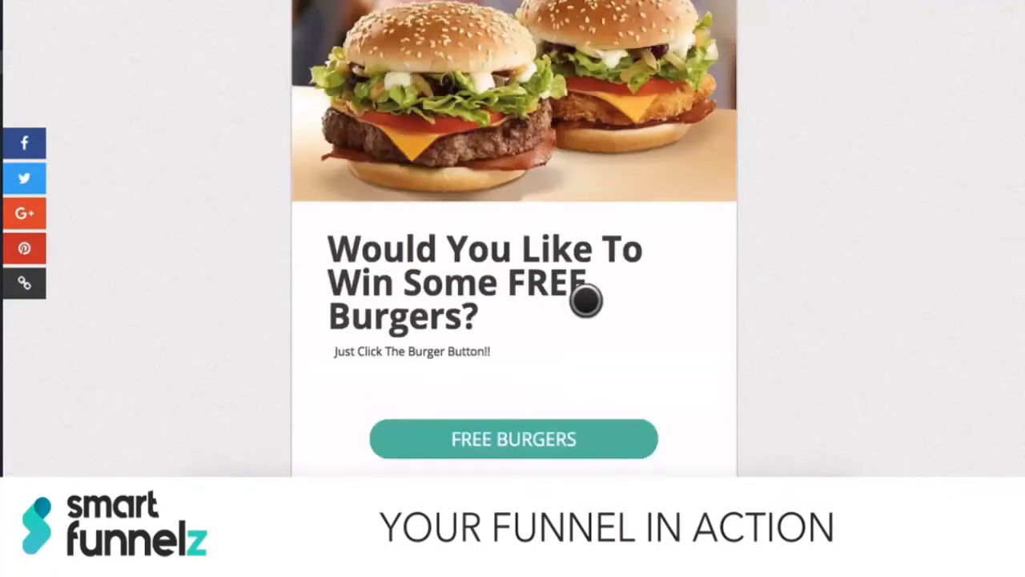
{"action": "left_click", "coordinate": [538, 437]}
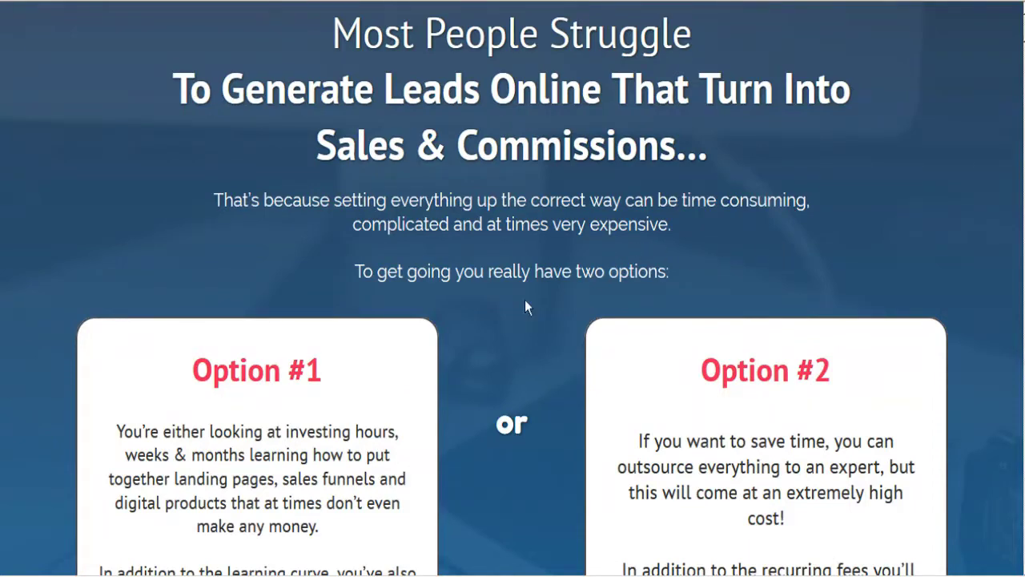
Step: Read down past the options, introduction and three steps to 'Money Pages You Can Create'
{"action": "scroll", "coordinate": [501, 322], "scroll_direction": "down", "scroll_amount": 3}
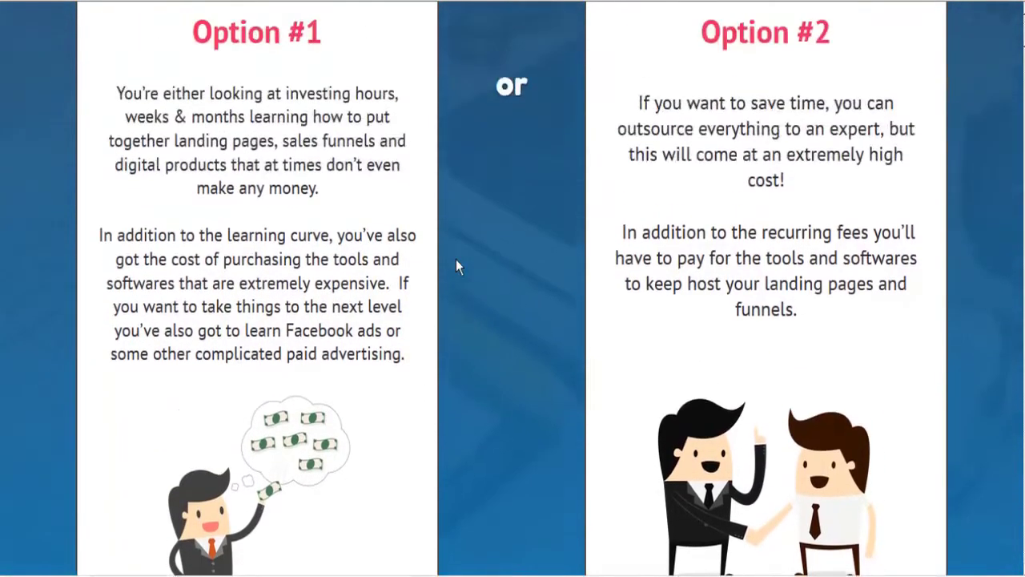
{"action": "scroll", "coordinate": [457, 261], "scroll_direction": "down", "scroll_amount": 10}
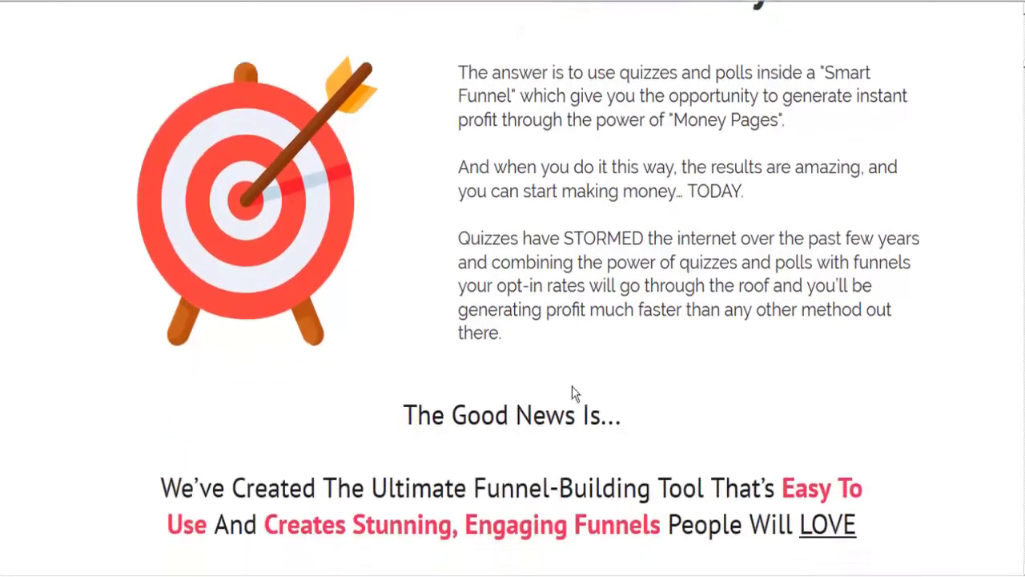
{"action": "scroll", "coordinate": [572, 386], "scroll_direction": "down", "scroll_amount": 5}
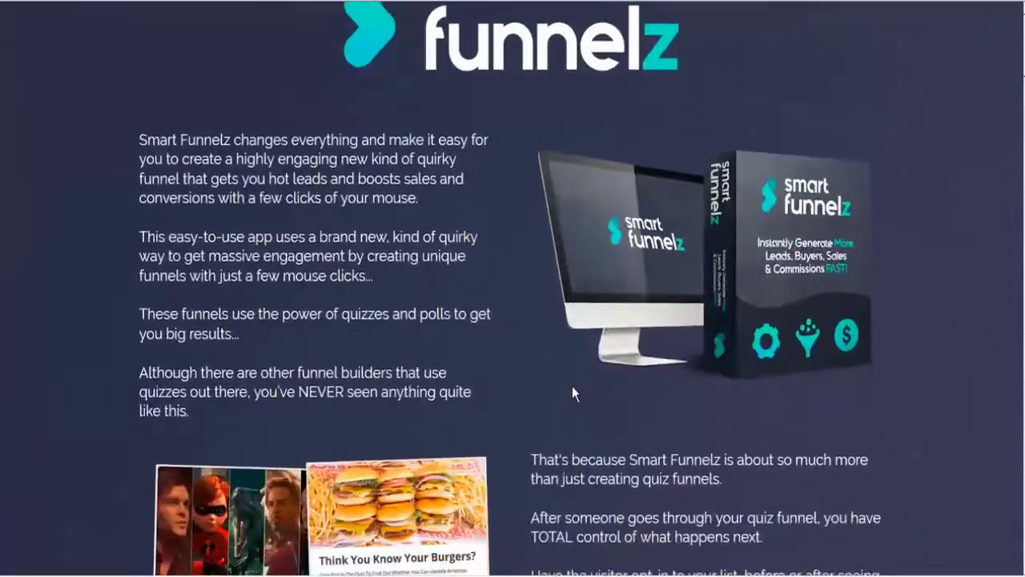
{"action": "scroll", "coordinate": [572, 386], "scroll_direction": "down", "scroll_amount": 3}
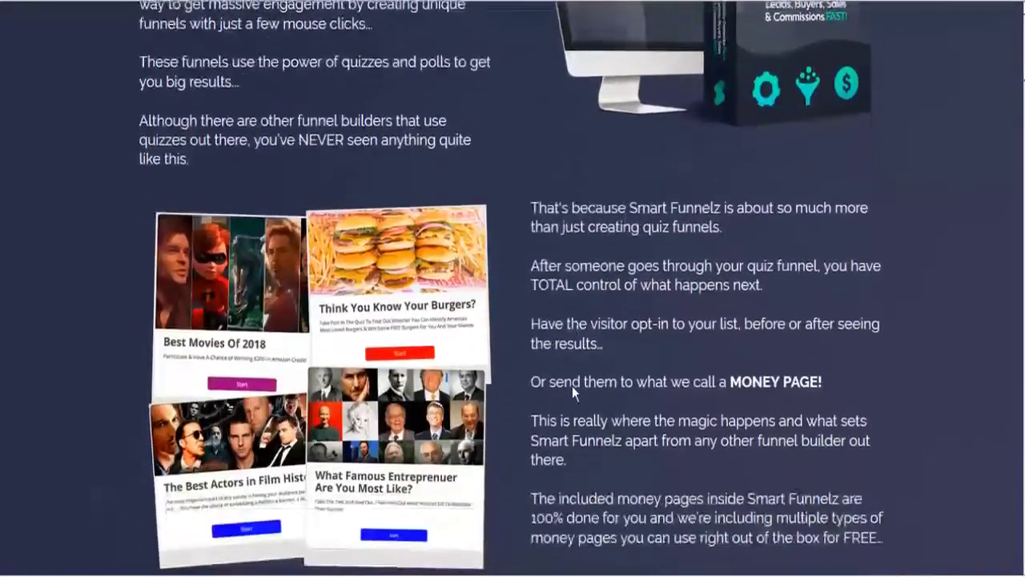
{"action": "scroll", "coordinate": [572, 386], "scroll_direction": "down", "scroll_amount": 15}
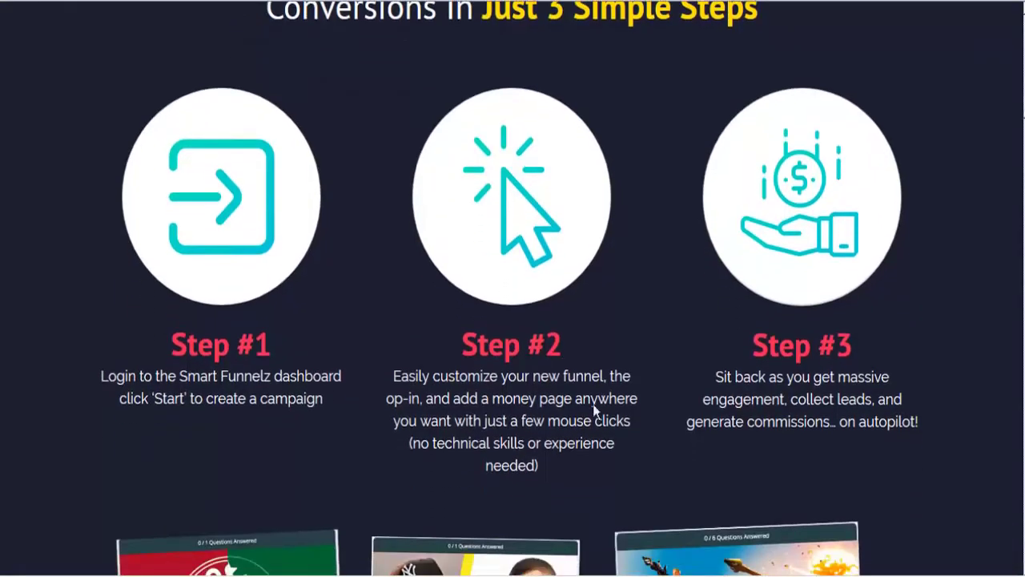
{"action": "scroll", "coordinate": [894, 333], "scroll_direction": "down", "scroll_amount": 6}
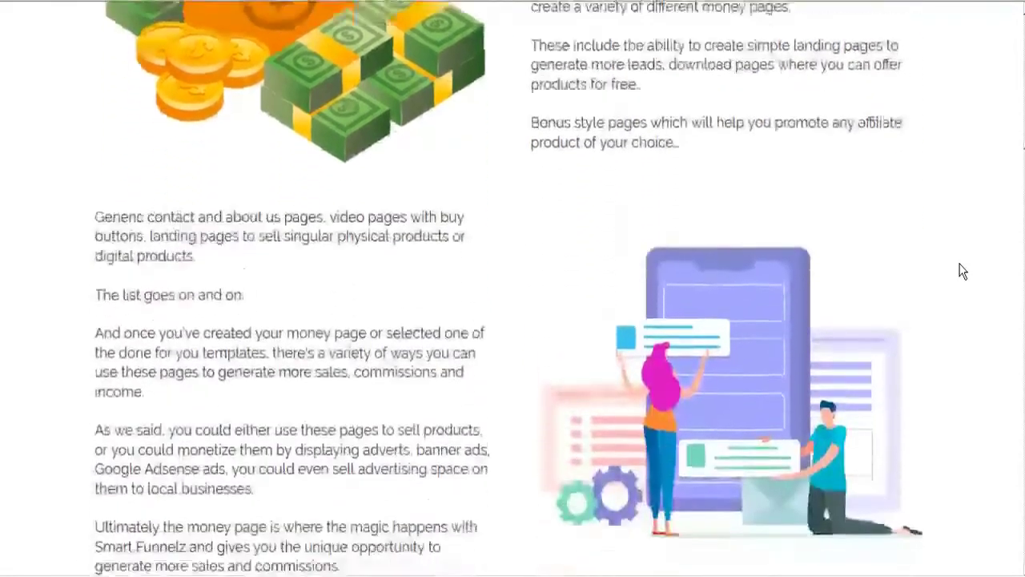
Step: Scroll through the example money page cards down to the bonus links promo
{"action": "scroll", "coordinate": [962, 272], "scroll_direction": "down", "scroll_amount": 4}
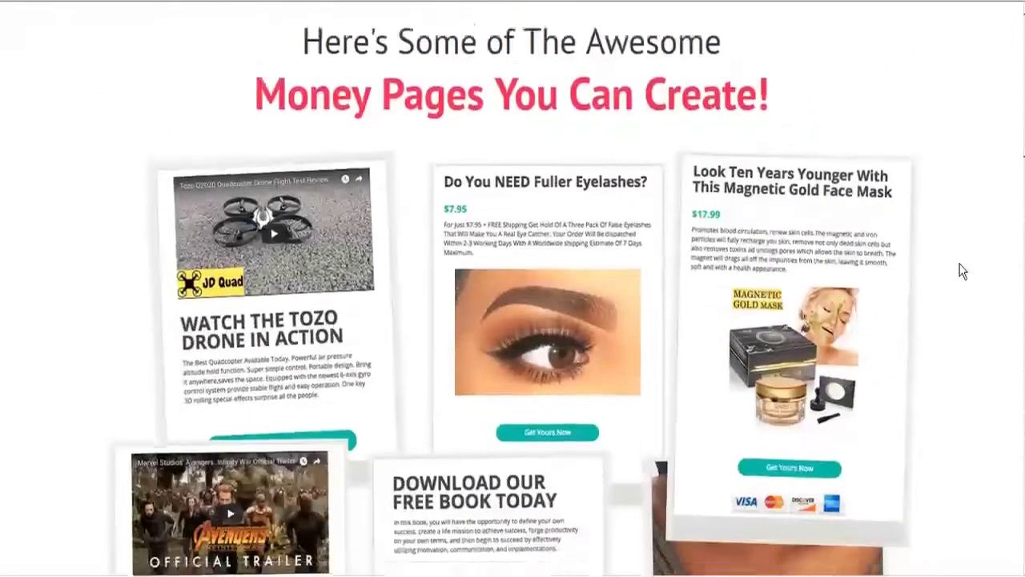
{"action": "scroll", "coordinate": [962, 271], "scroll_direction": "down", "scroll_amount": 1}
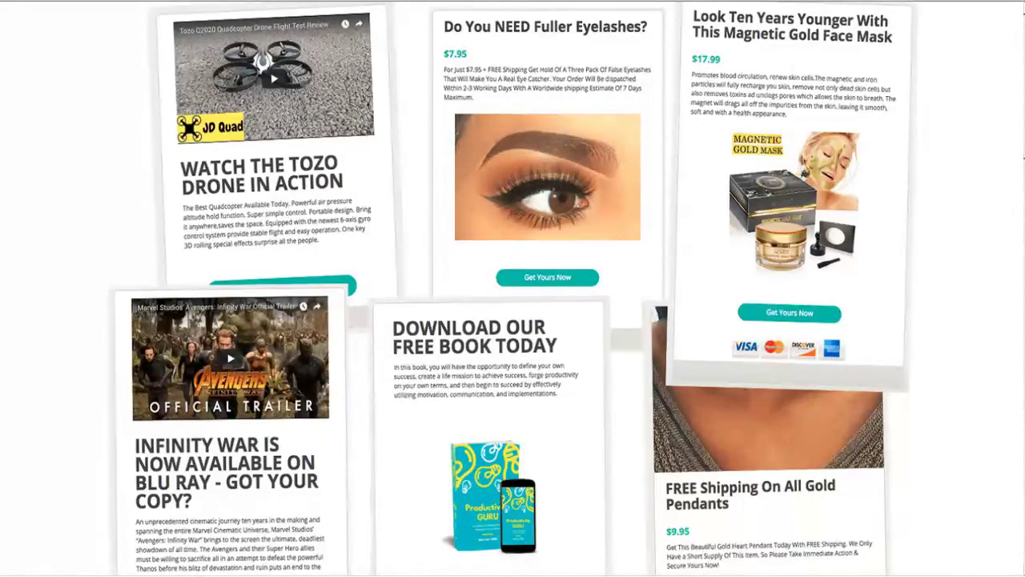
{"action": "scroll", "coordinate": [512, 289], "scroll_direction": "down", "scroll_amount": 1}
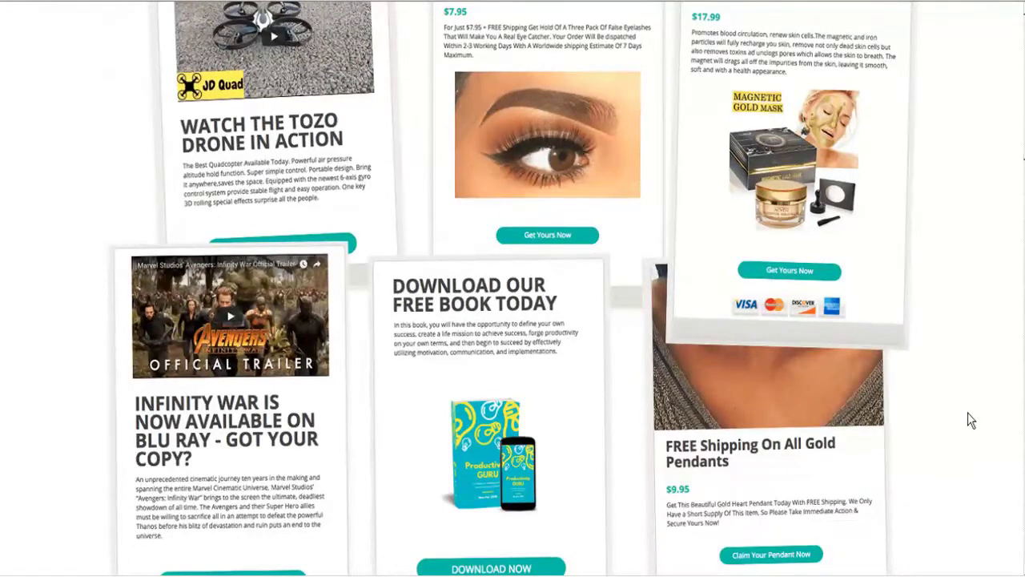
{"action": "scroll", "coordinate": [970, 420], "scroll_direction": "down", "scroll_amount": 2}
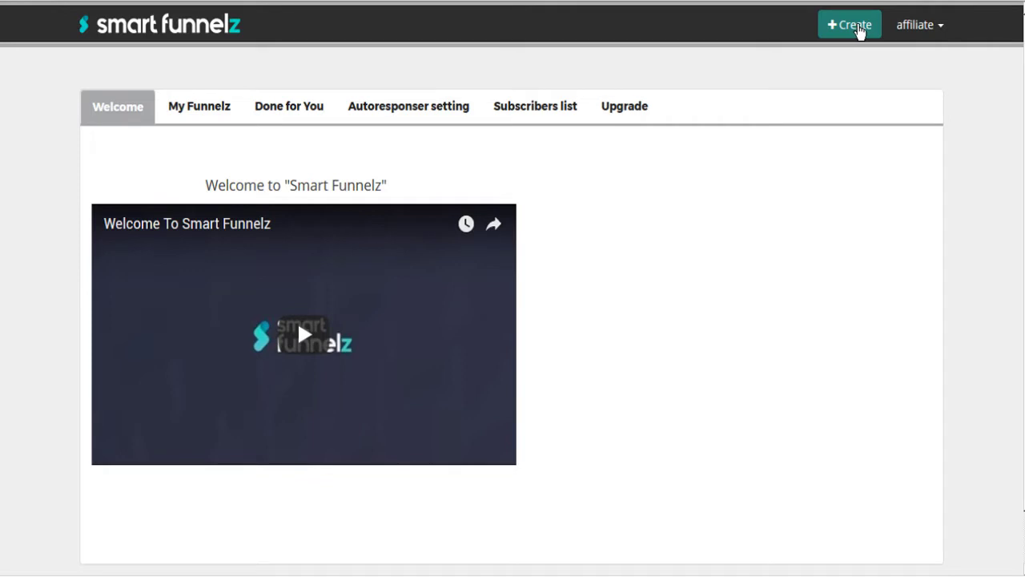
Step: Check the Autoresponder settings' subscriber type dropdown, leaving Campaign Monitor selected
{"action": "left_click", "coordinate": [407, 114]}
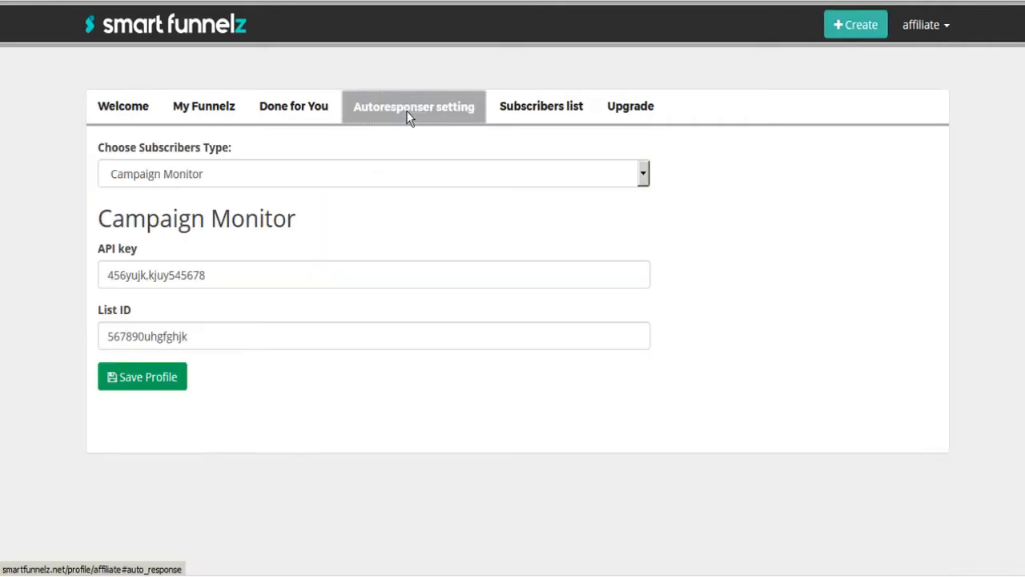
{"action": "left_click", "coordinate": [339, 174]}
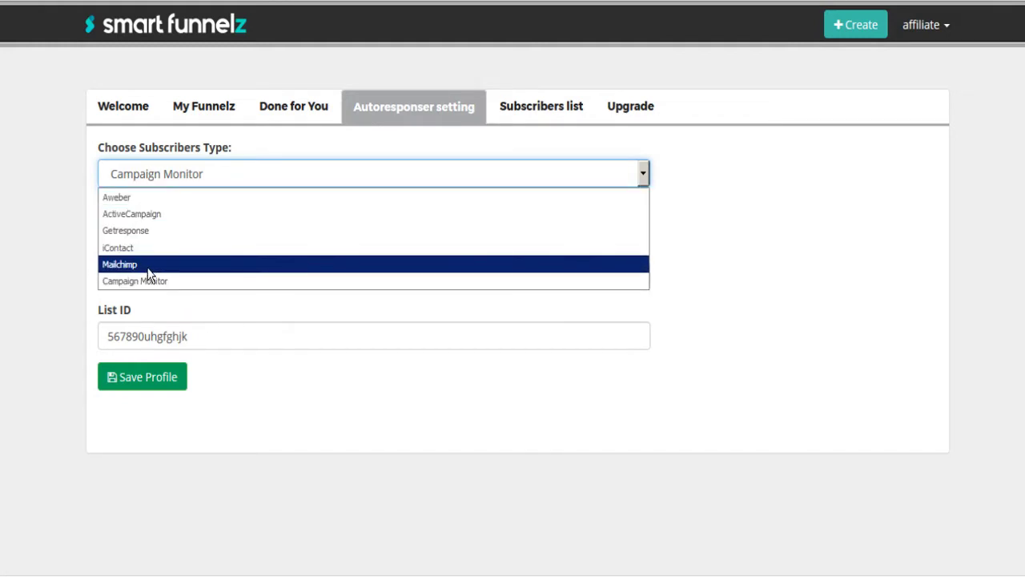
{"action": "left_click", "coordinate": [741, 255]}
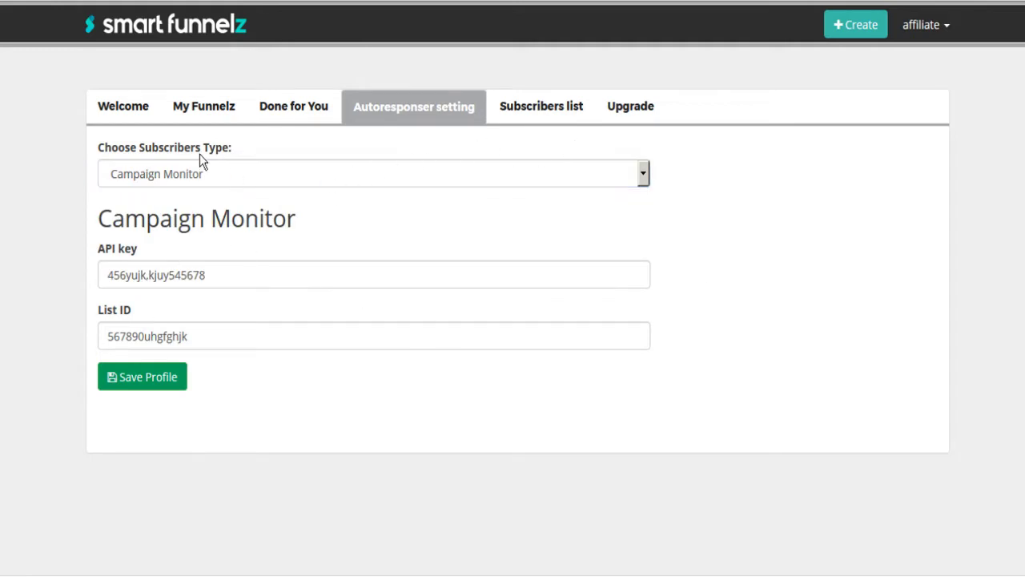
Step: Go from the Done for You templates to My Funnelz and view the nine-funnel list
{"action": "left_click", "coordinate": [290, 109]}
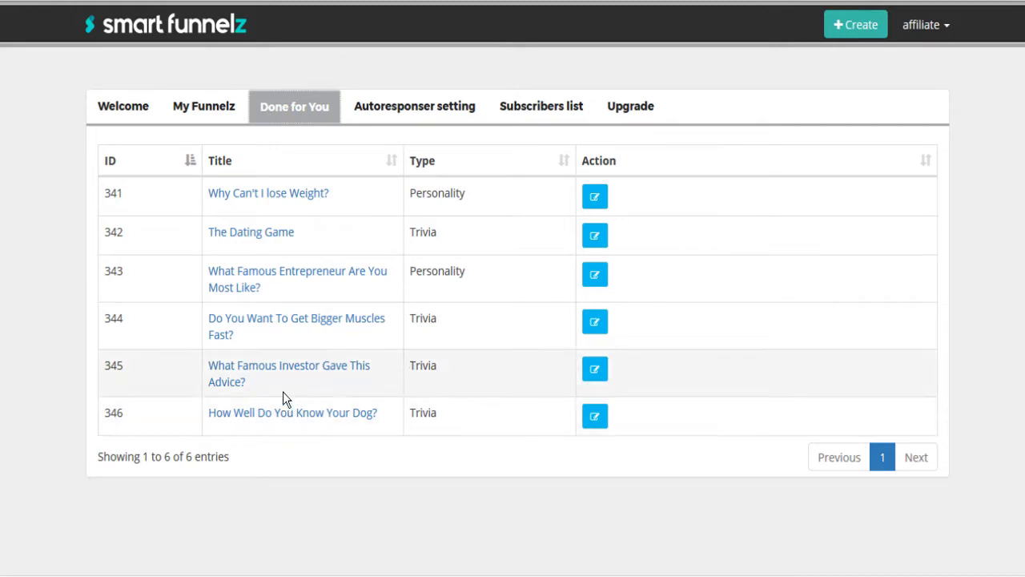
{"action": "left_click", "coordinate": [204, 109]}
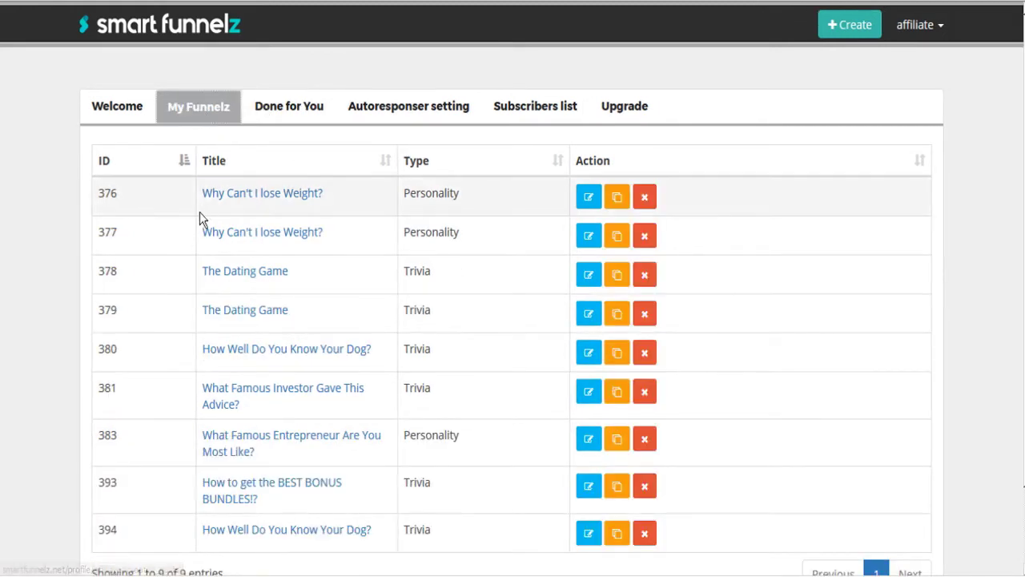
{"action": "scroll", "coordinate": [225, 279], "scroll_direction": "down", "scroll_amount": 1}
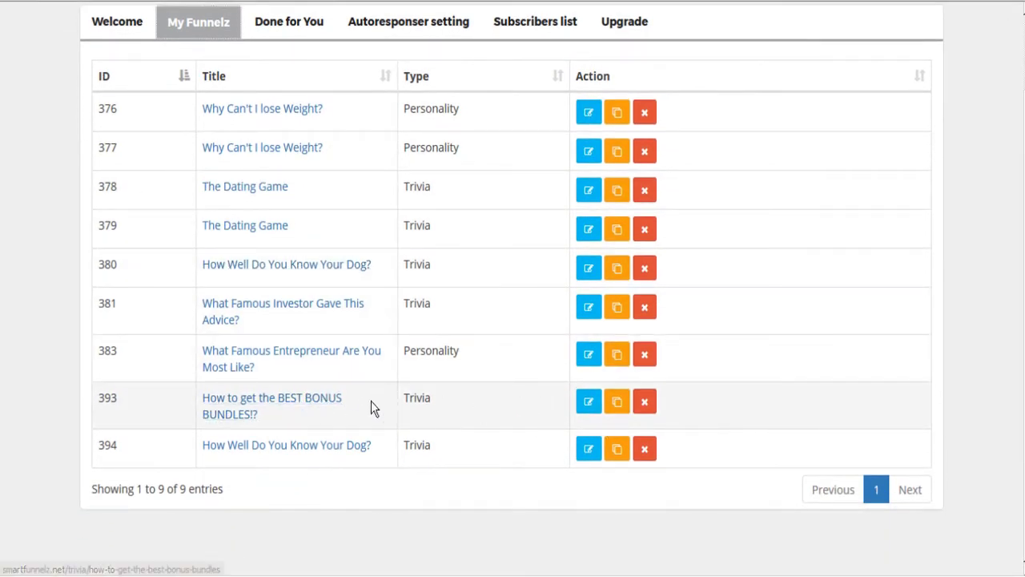
Step: Edit the BEST BONUS BUNDLES trivia funnel, keeping Abhi Bonus Links.png as its image
{"action": "left_click", "coordinate": [587, 402]}
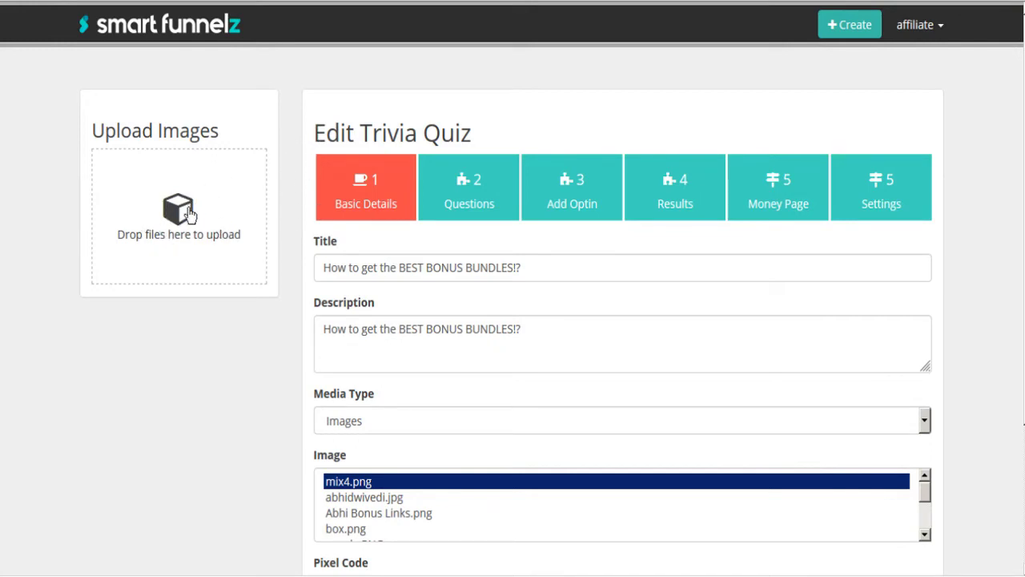
{"action": "scroll", "coordinate": [968, 237], "scroll_direction": "down", "scroll_amount": 1}
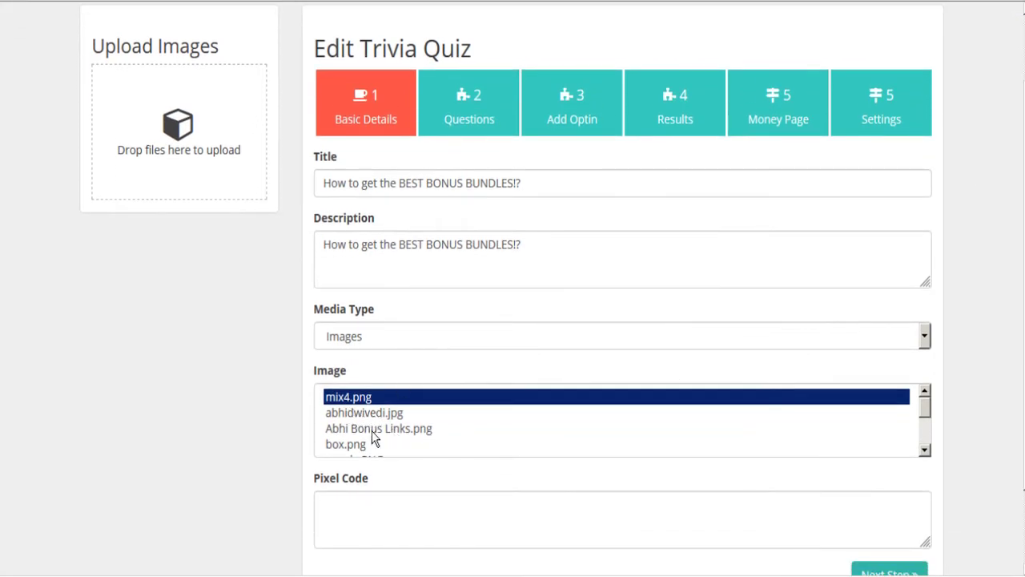
{"action": "left_click", "coordinate": [350, 413]}
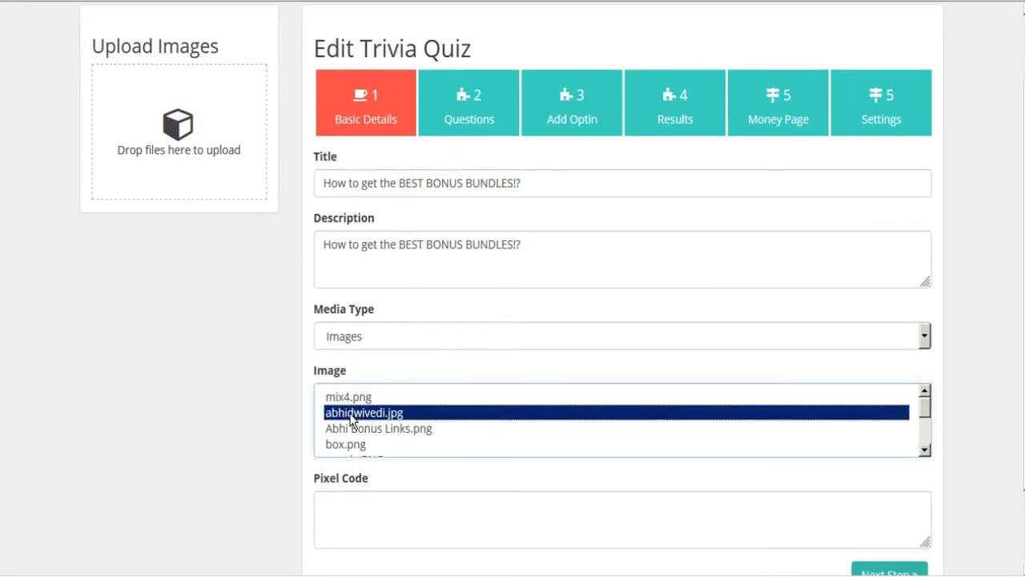
{"action": "left_click", "coordinate": [349, 428]}
{"action": "scroll", "coordinate": [359, 433], "scroll_direction": "down", "scroll_amount": 5}
{"action": "scroll", "coordinate": [358, 432], "scroll_direction": "down", "scroll_amount": 1}
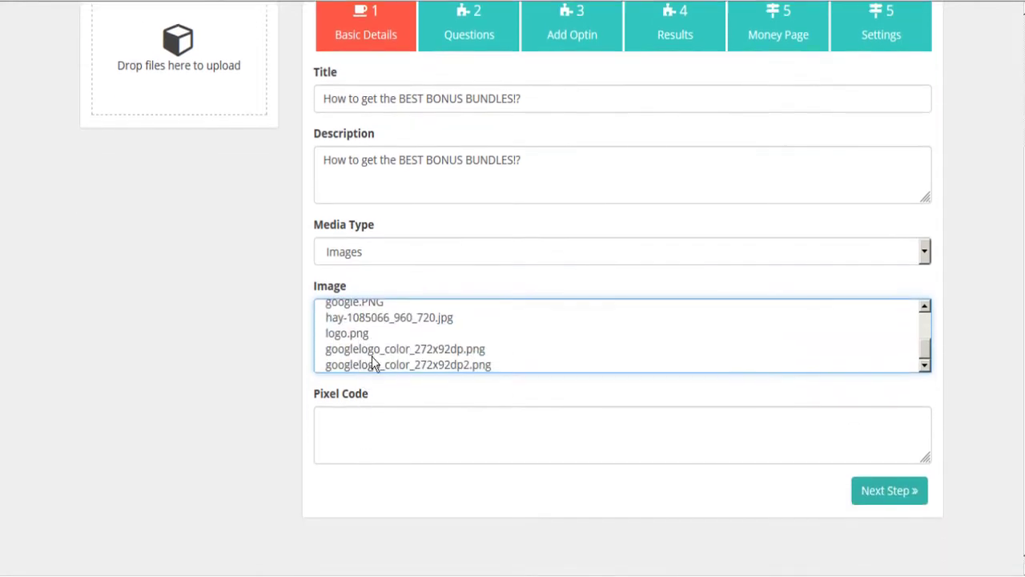
{"action": "scroll", "coordinate": [374, 354], "scroll_direction": "up", "scroll_amount": 5}
{"action": "scroll", "coordinate": [291, 400], "scroll_direction": "up", "scroll_amount": 2}
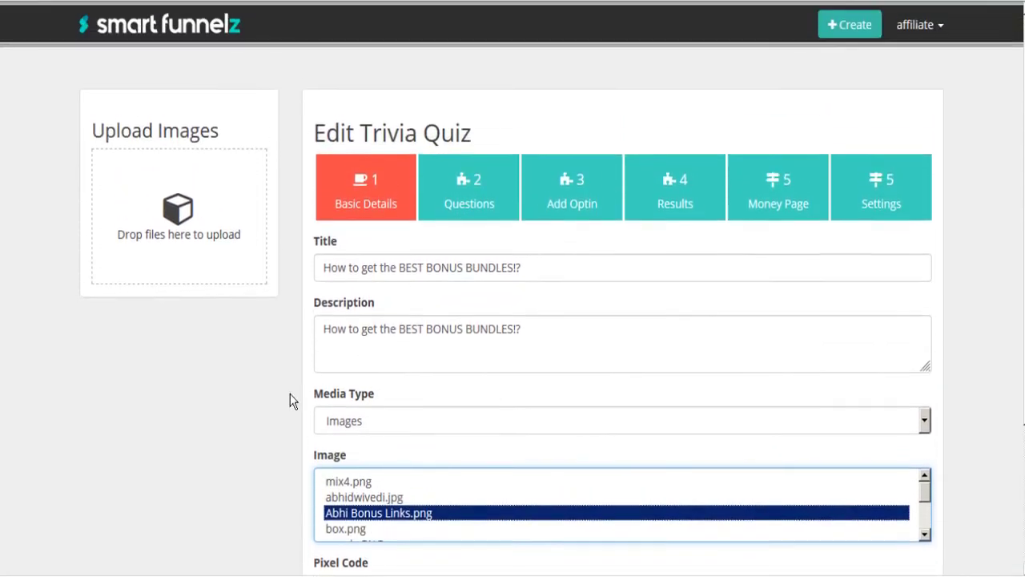
{"action": "scroll", "coordinate": [252, 395], "scroll_direction": "down", "scroll_amount": 1}
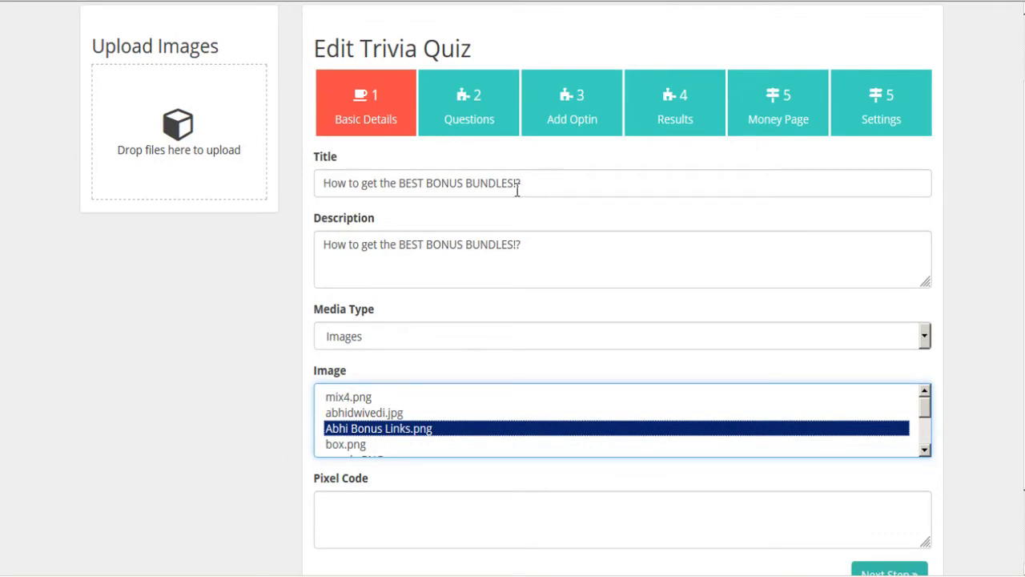
{"action": "scroll", "coordinate": [464, 245], "scroll_direction": "down", "scroll_amount": 1}
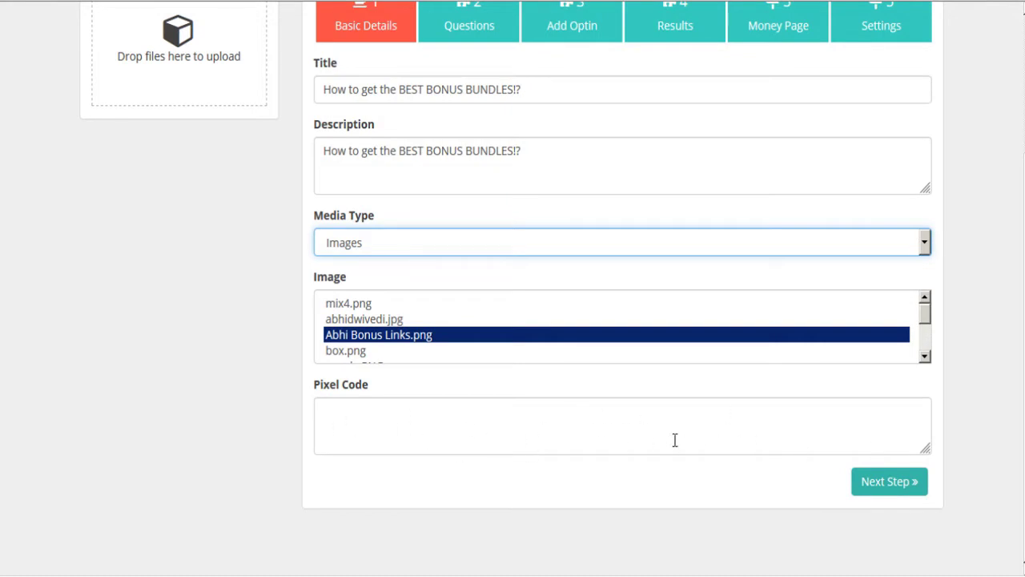
Step: On the Questions step, add two questions, then delete Question #3 and Question #2
{"action": "left_click", "coordinate": [892, 483]}
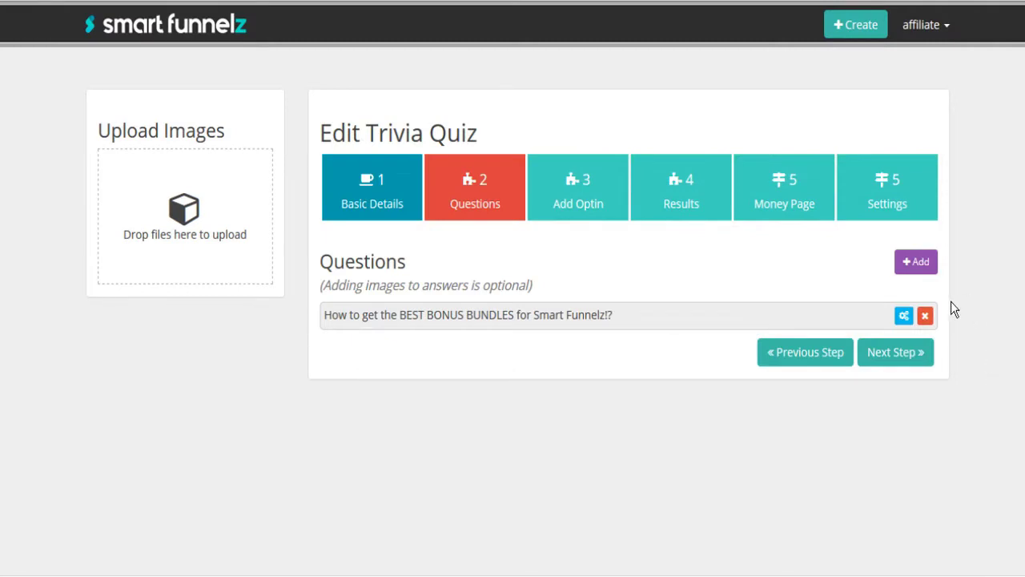
{"action": "left_click", "coordinate": [923, 266]}
{"action": "left_click", "coordinate": [923, 268]}
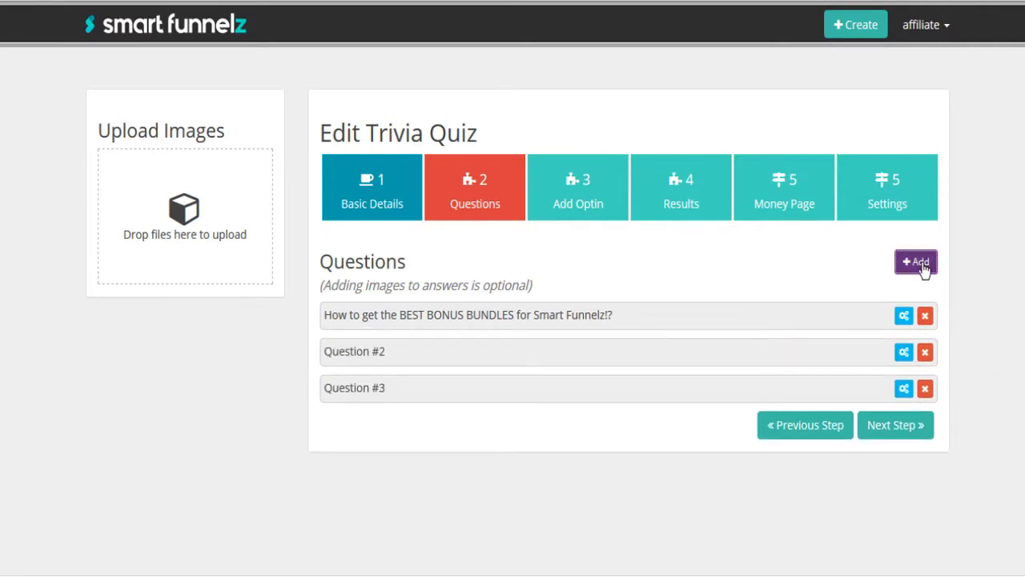
{"action": "left_click", "coordinate": [925, 388]}
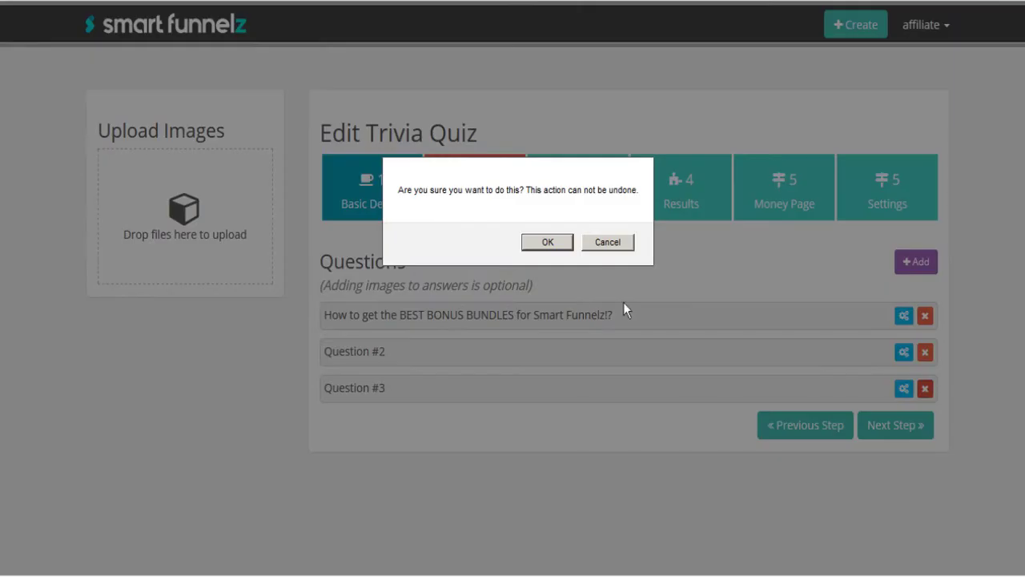
{"action": "left_click", "coordinate": [547, 242]}
{"action": "left_click", "coordinate": [924, 352]}
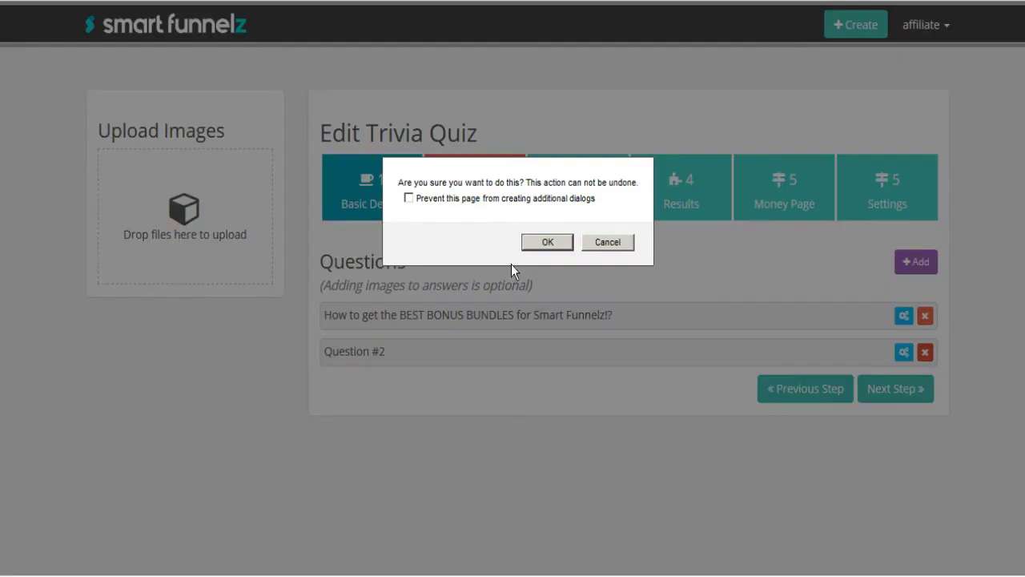
{"action": "left_click", "coordinate": [549, 243]}
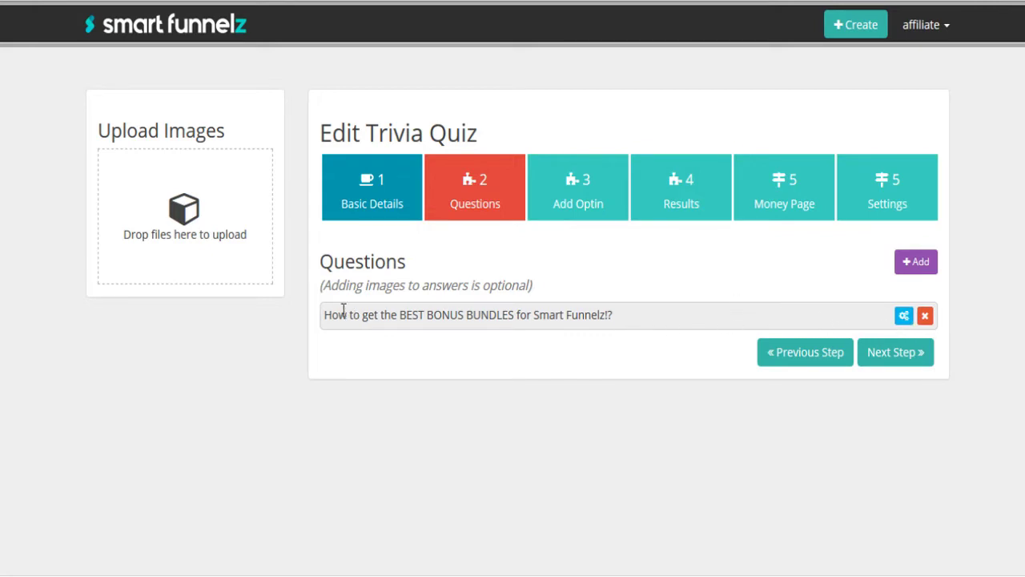
Step: Open the first question's editor and keep 2 Columns as the answer display type
{"action": "left_click", "coordinate": [903, 317]}
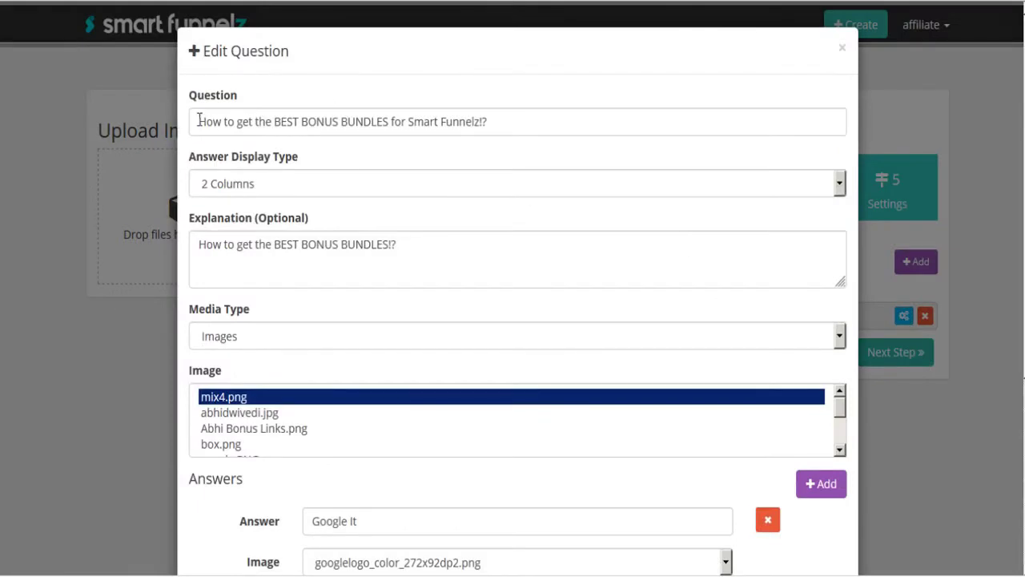
{"action": "left_click_drag", "start_coordinate": [199, 120], "coordinate": [601, 126]}
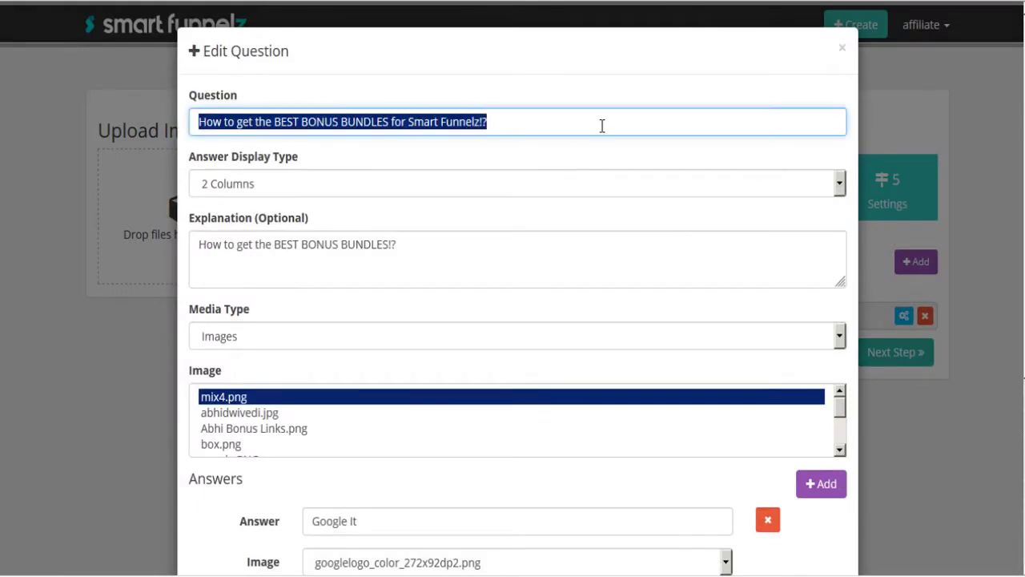
{"action": "left_click", "coordinate": [317, 121]}
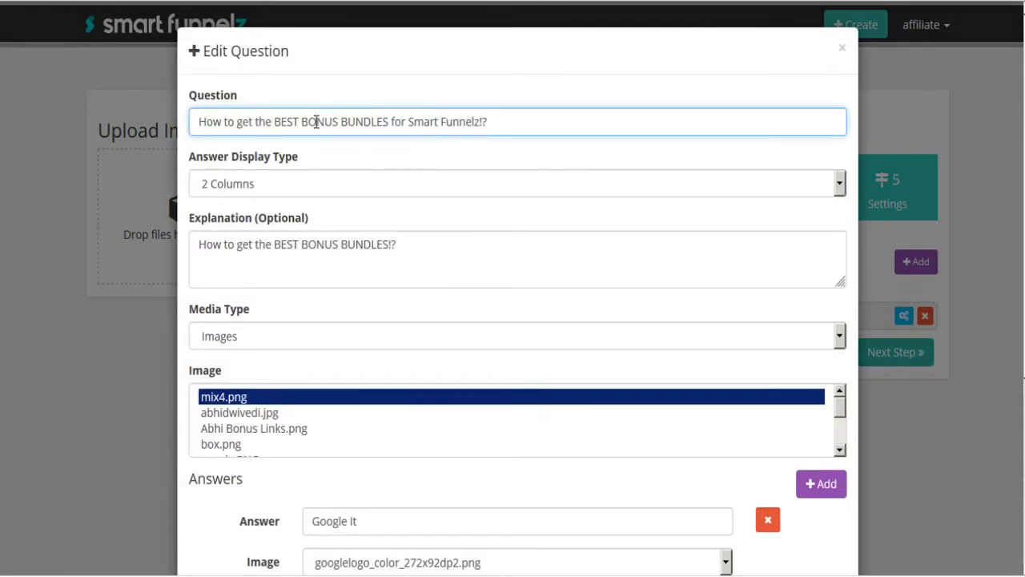
{"action": "left_click", "coordinate": [301, 189]}
{"action": "left_click", "coordinate": [444, 261]}
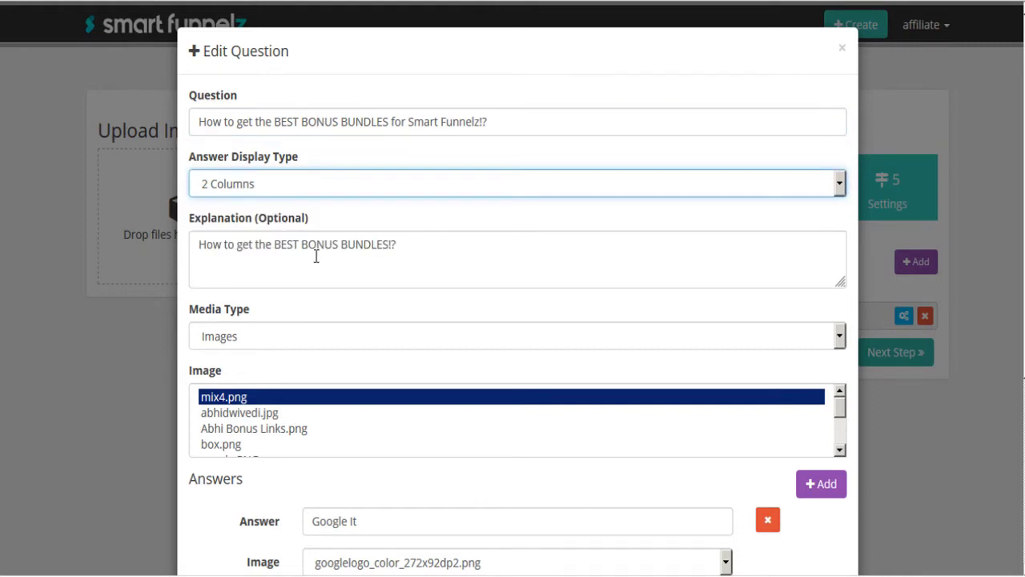
{"action": "left_click", "coordinate": [451, 257]}
Step: Keep Images as the question's media type and scroll down to the answers
{"action": "scroll", "coordinate": [451, 256], "scroll_direction": "down", "scroll_amount": 1}
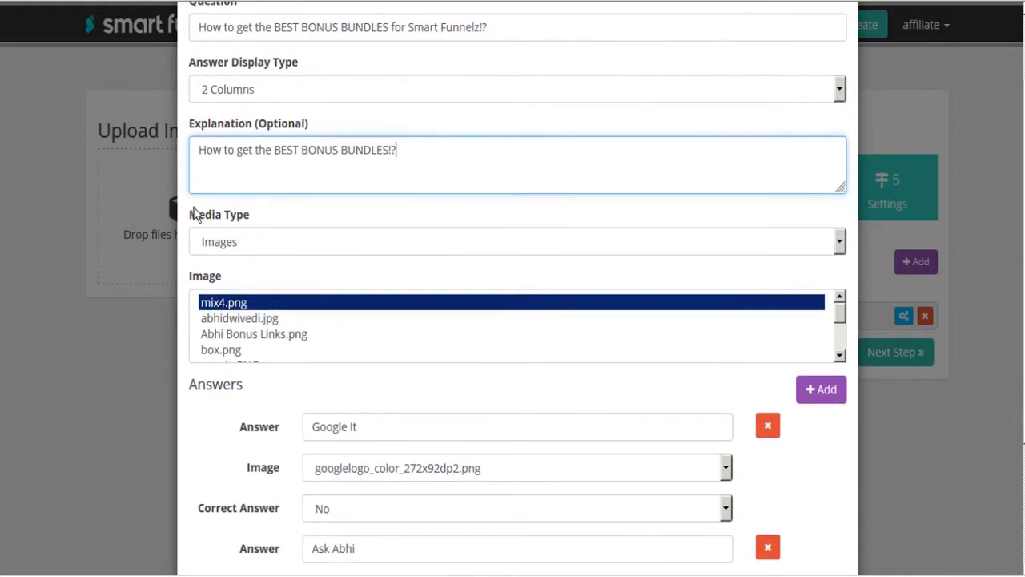
{"action": "left_click", "coordinate": [247, 250]}
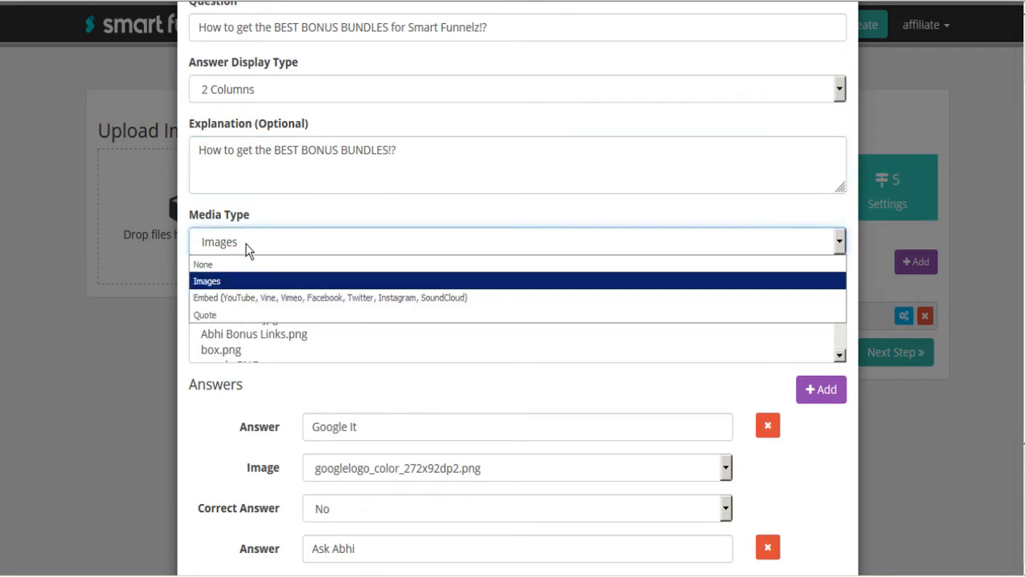
{"action": "left_click", "coordinate": [246, 250]}
{"action": "left_click", "coordinate": [247, 250]}
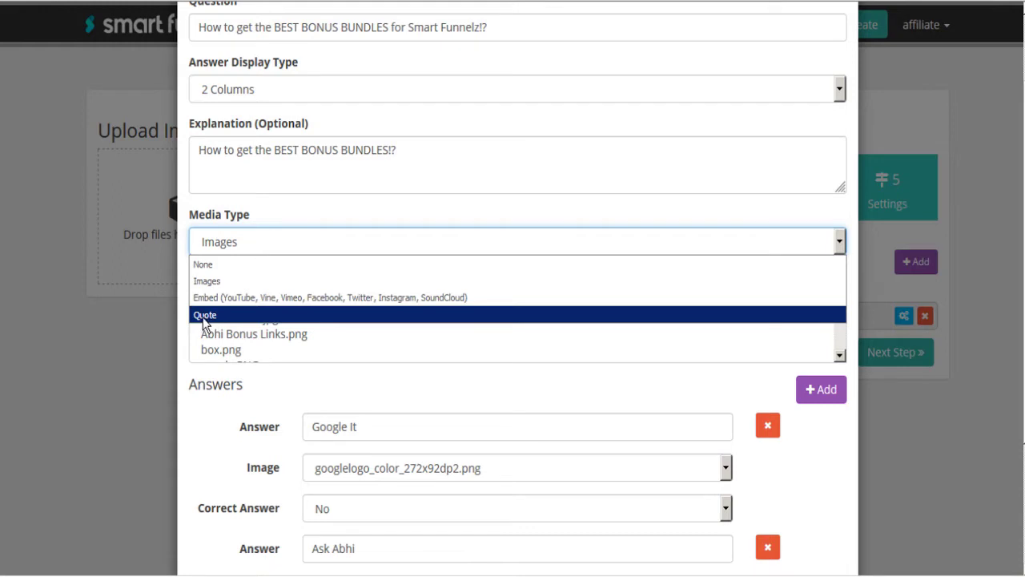
{"action": "left_click", "coordinate": [248, 245]}
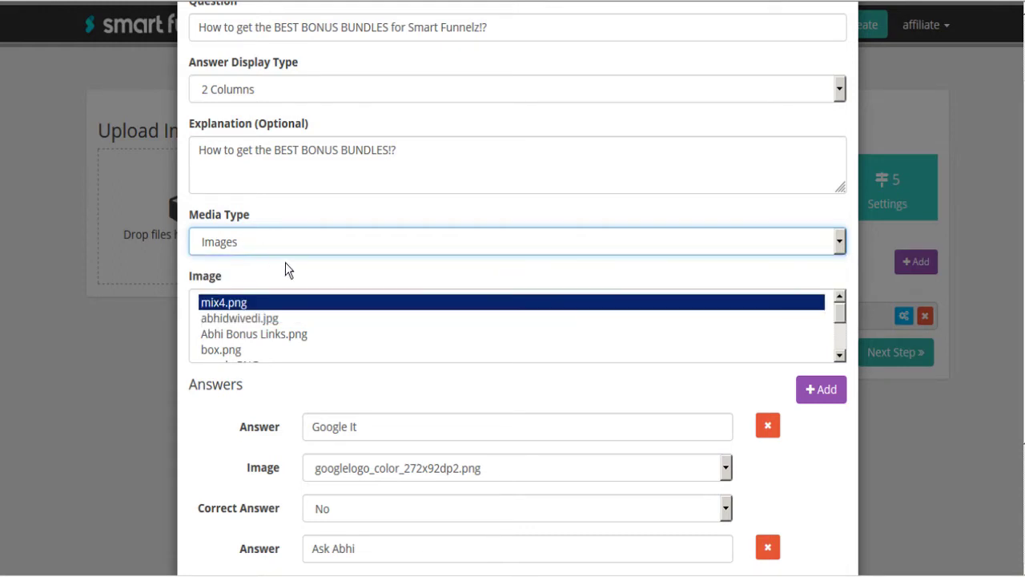
{"action": "scroll", "coordinate": [280, 398], "scroll_direction": "down", "scroll_amount": 3}
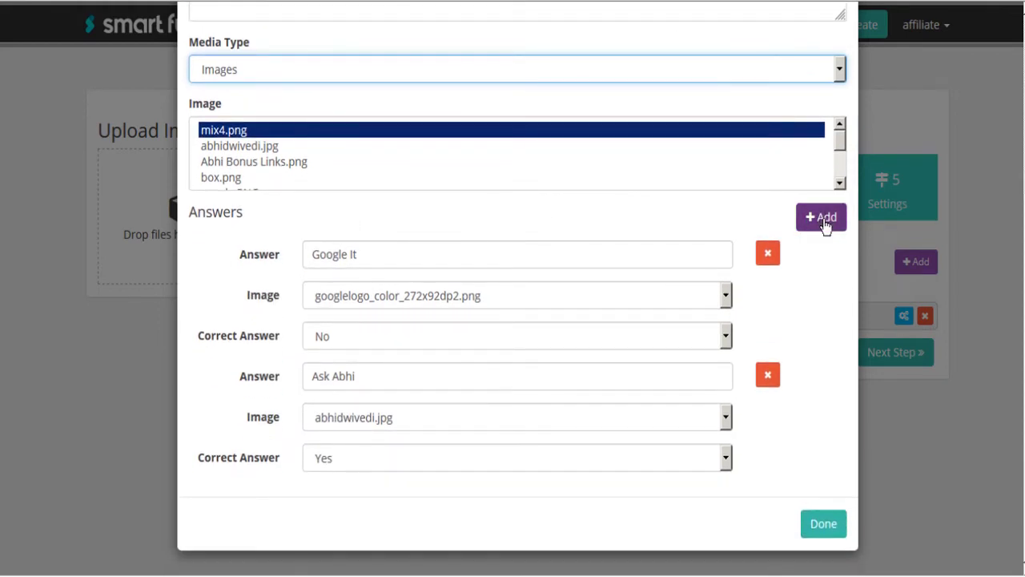
Step: Remove the blank added answer and keep Google It marked as not correct
{"action": "left_click", "coordinate": [825, 218]}
{"action": "scroll", "coordinate": [840, 291], "scroll_direction": "down", "scroll_amount": 2}
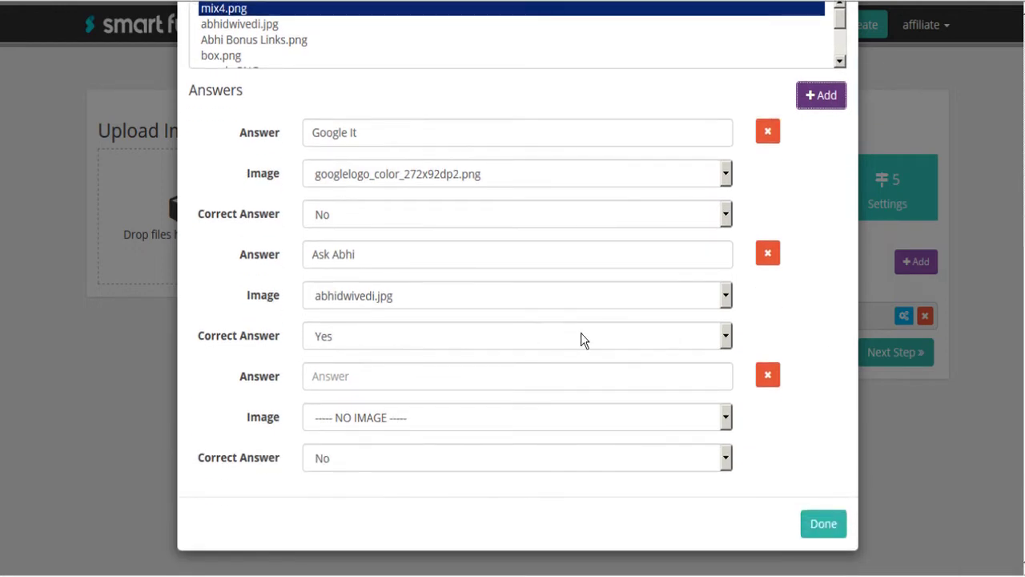
{"action": "left_click", "coordinate": [768, 374]}
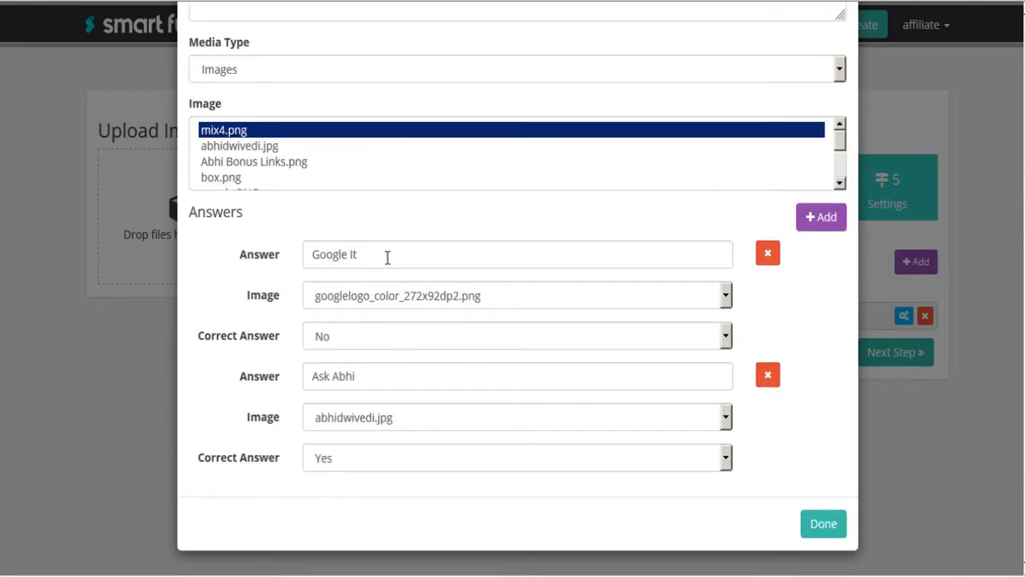
{"action": "left_click", "coordinate": [328, 342]}
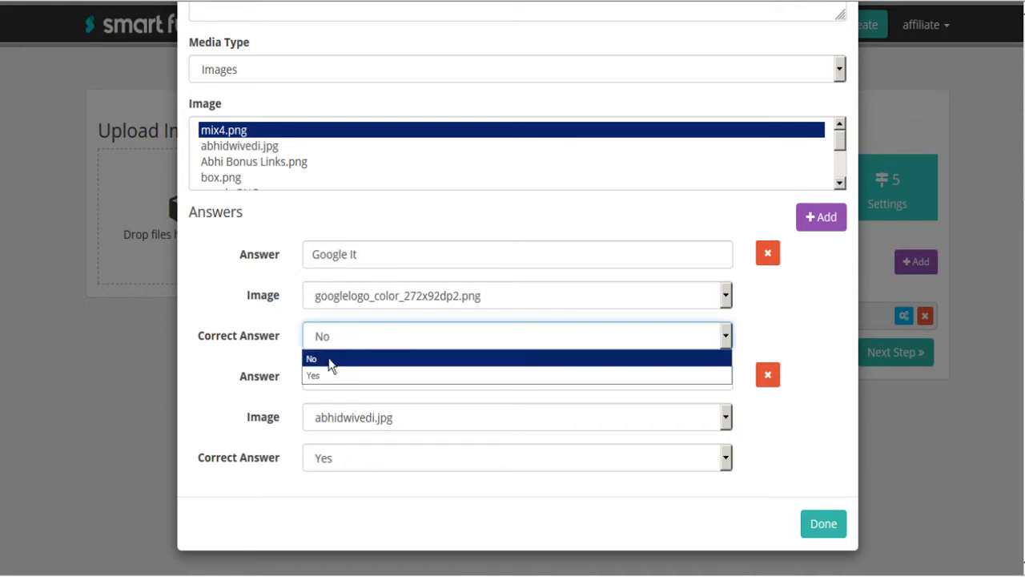
{"action": "left_click", "coordinate": [331, 359]}
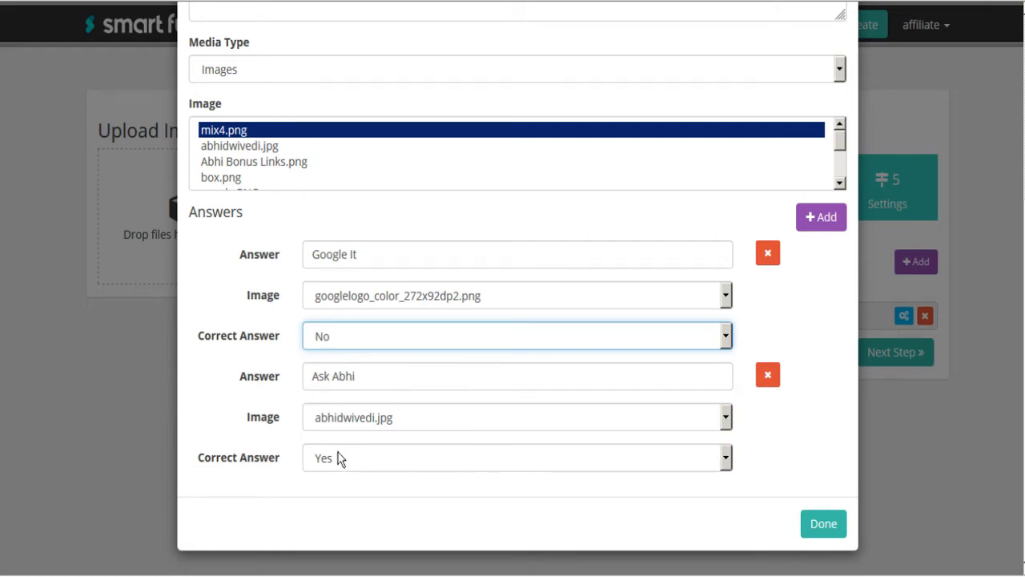
Step: Keep abhidwivedi.jpg and Correct Answer Yes for Ask Abhi, then save the question
{"action": "left_click", "coordinate": [377, 425]}
{"action": "left_click", "coordinate": [376, 425]}
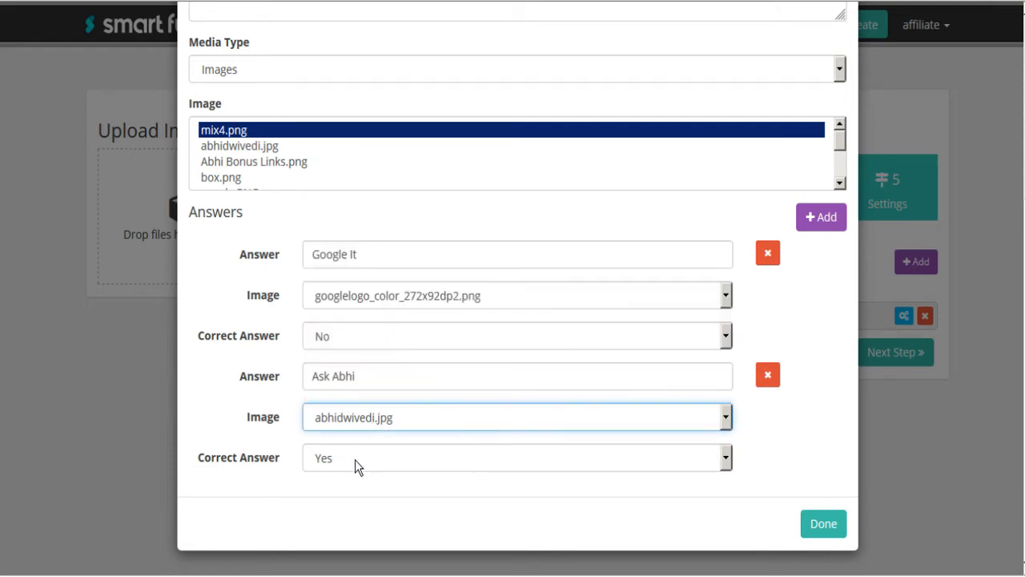
{"action": "left_click", "coordinate": [355, 459]}
{"action": "left_click", "coordinate": [327, 498]}
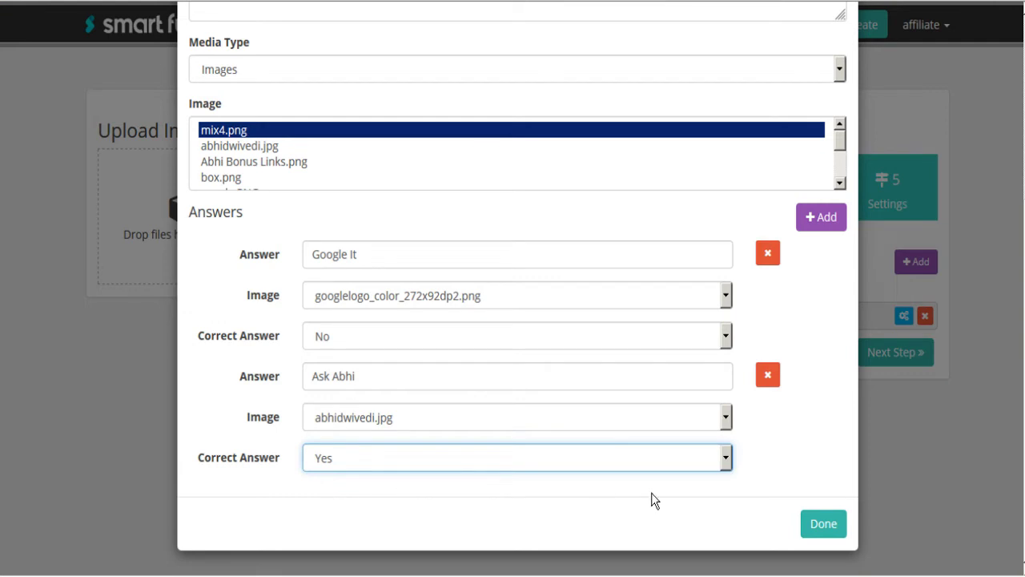
{"action": "left_click", "coordinate": [831, 528]}
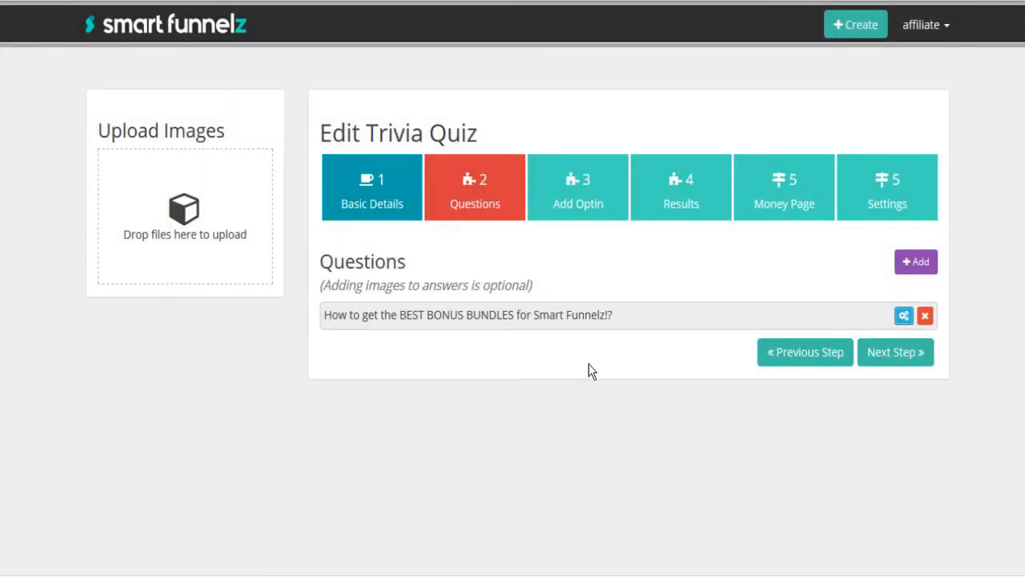
Step: Move to the Add Optin step and toggle the optin off and back on
{"action": "left_click", "coordinate": [892, 356]}
{"action": "scroll", "coordinate": [520, 256], "scroll_direction": "down", "scroll_amount": 2}
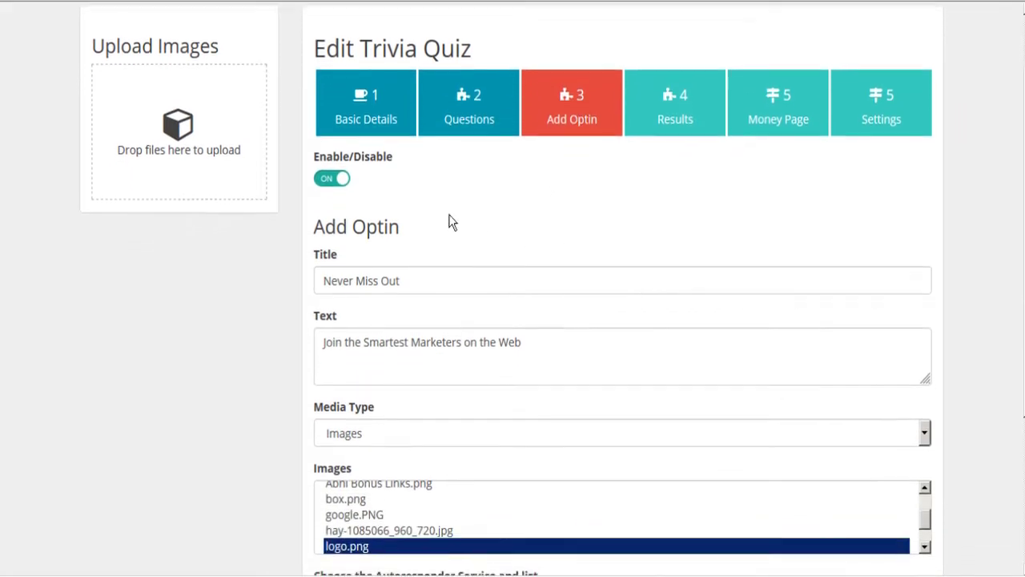
{"action": "left_click", "coordinate": [330, 180]}
{"action": "left_click", "coordinate": [330, 180]}
{"action": "scroll", "coordinate": [474, 196], "scroll_direction": "down", "scroll_amount": 2}
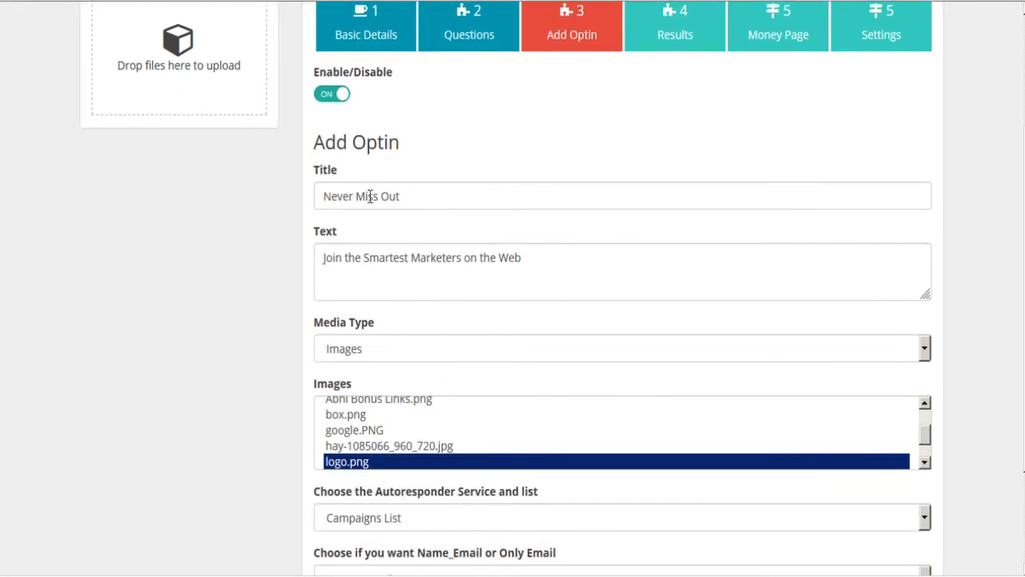
{"action": "scroll", "coordinate": [436, 247], "scroll_direction": "down", "scroll_amount": 2}
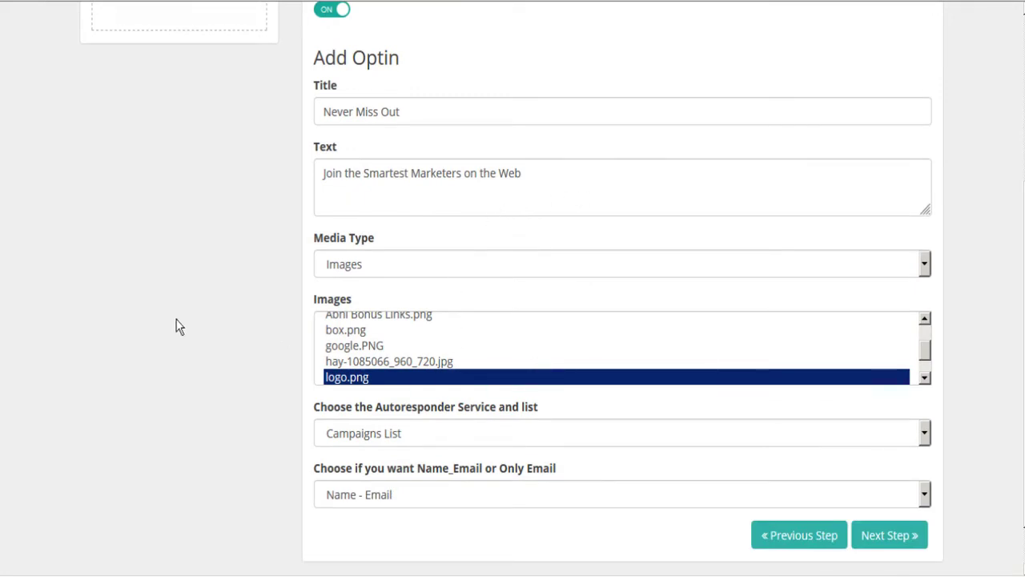
{"action": "scroll", "coordinate": [331, 284], "scroll_direction": "down", "scroll_amount": 1}
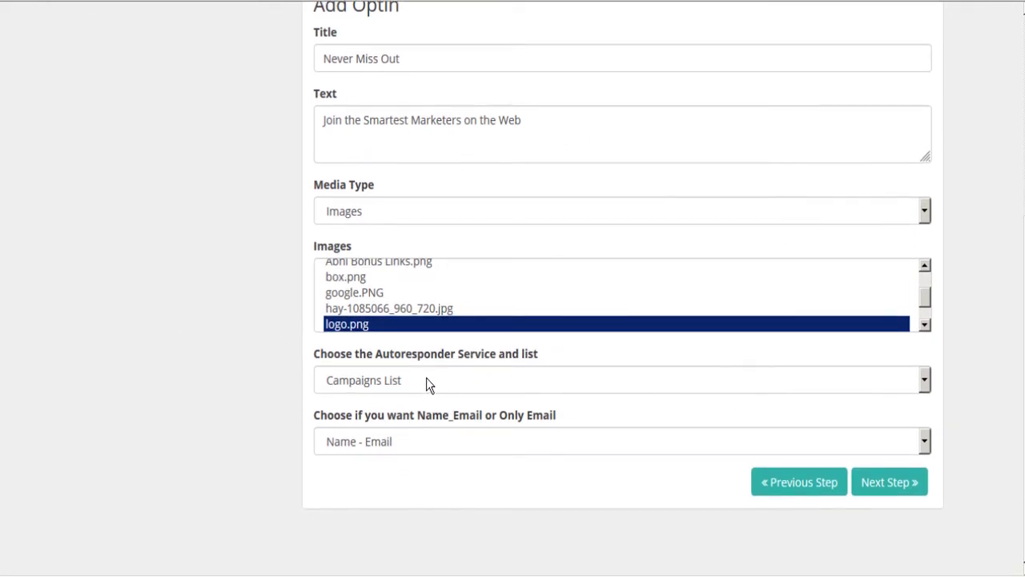
Step: Keep Campaigns List as autoresponder and Name - Email capture, then continue to Results
{"action": "left_click", "coordinate": [410, 381]}
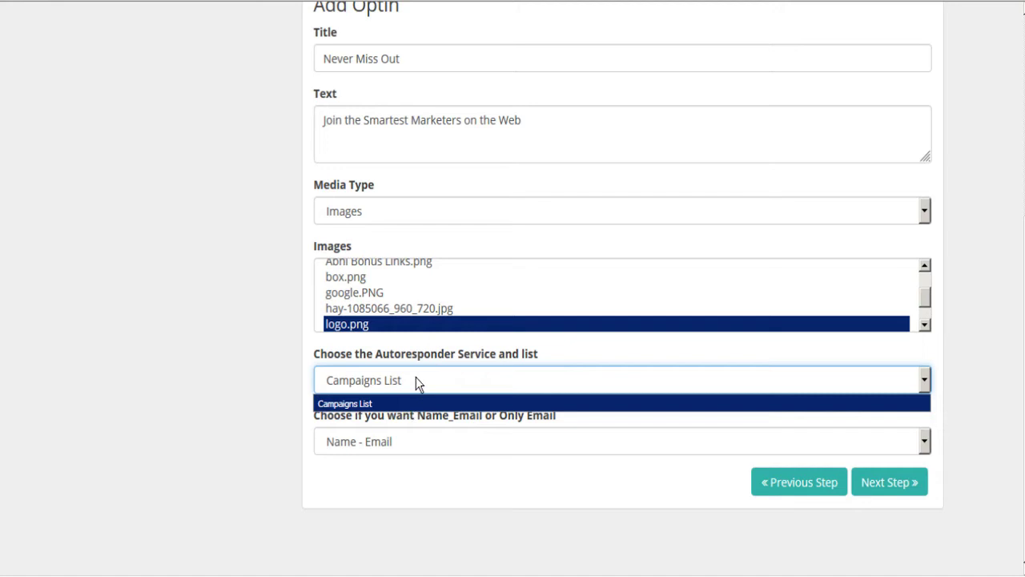
{"action": "left_click", "coordinate": [415, 378]}
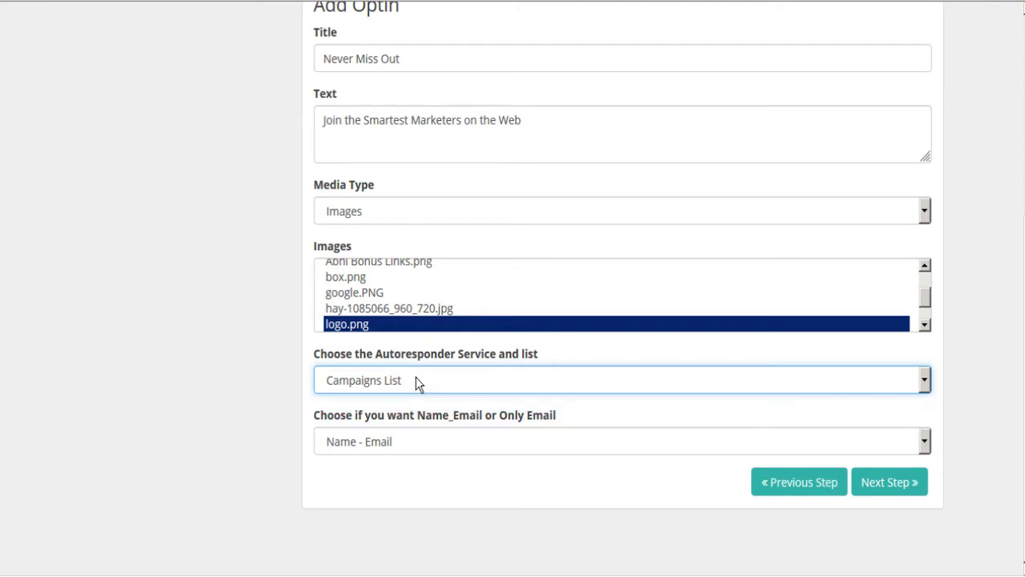
{"action": "left_click", "coordinate": [363, 384]}
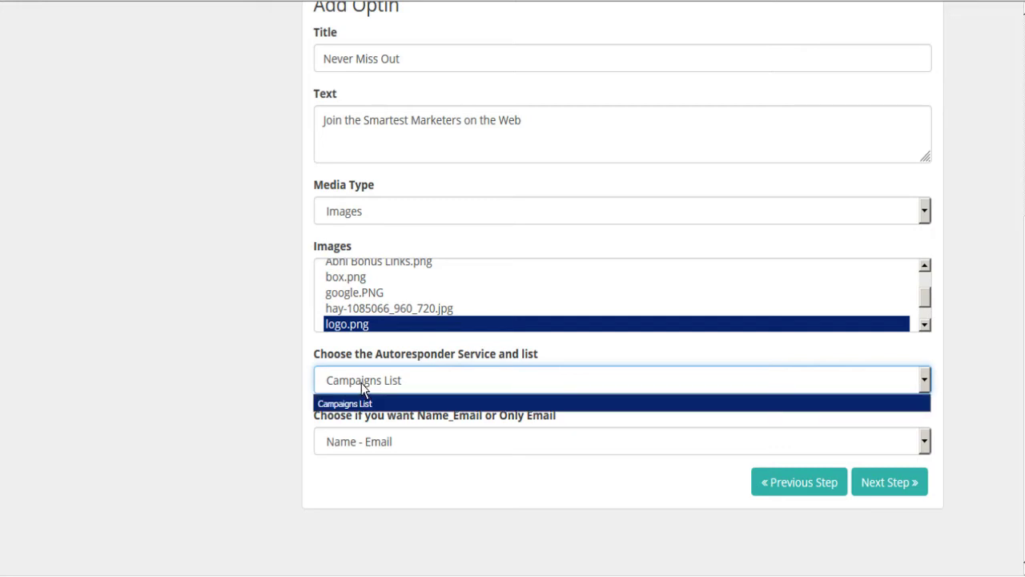
{"action": "left_click", "coordinate": [361, 386]}
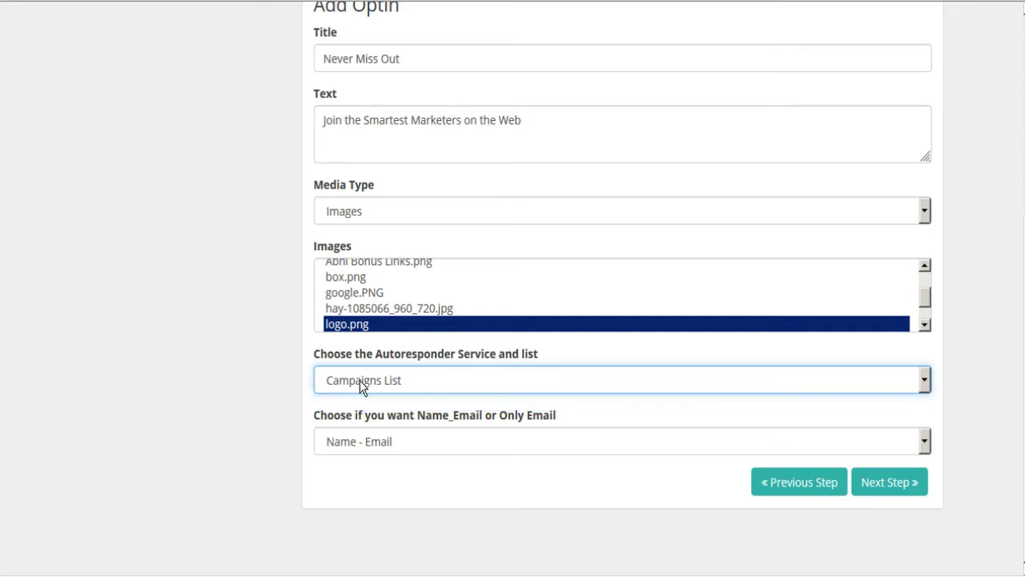
{"action": "left_click", "coordinate": [405, 446]}
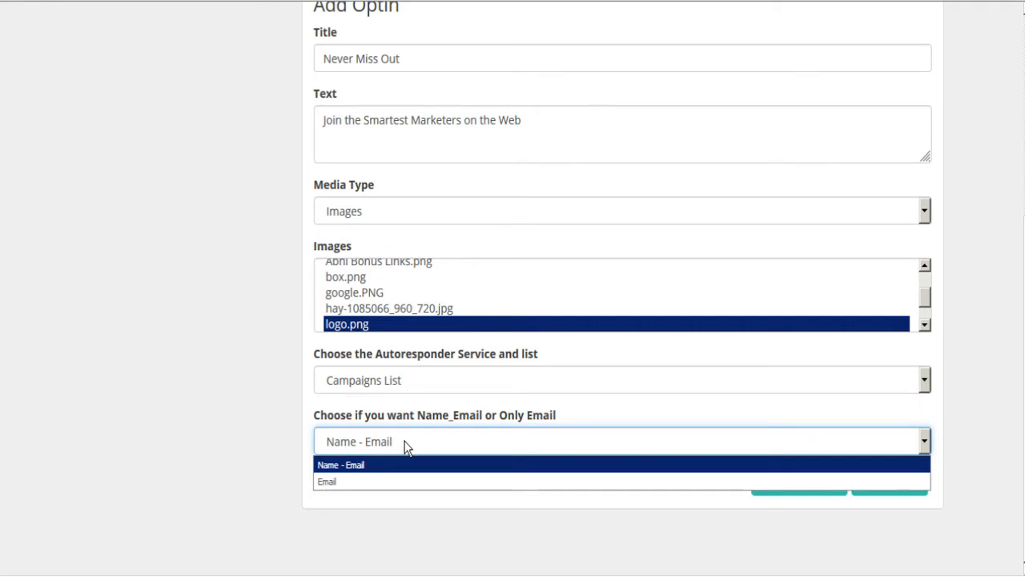
{"action": "left_click", "coordinate": [404, 446]}
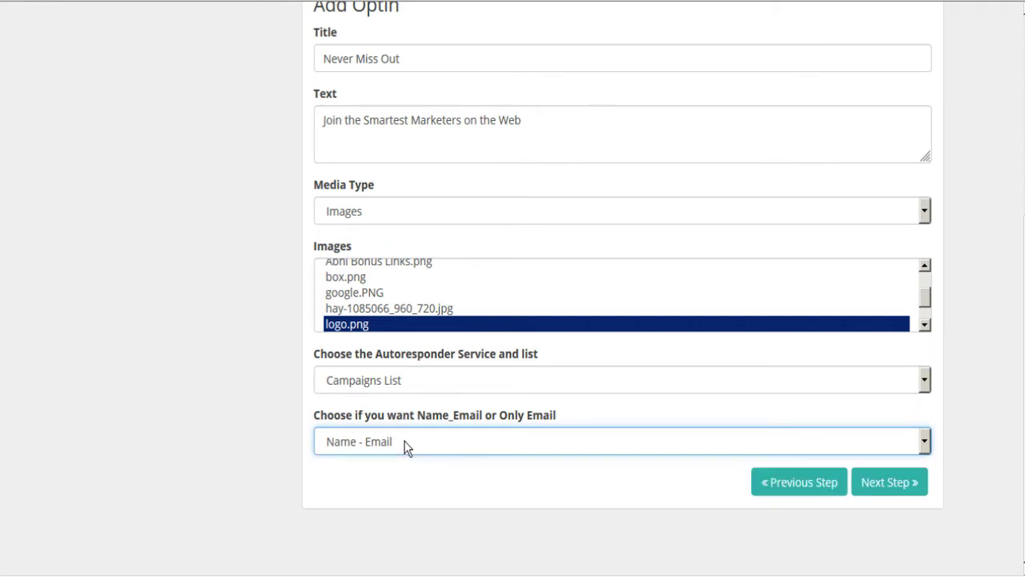
{"action": "left_click", "coordinate": [891, 483]}
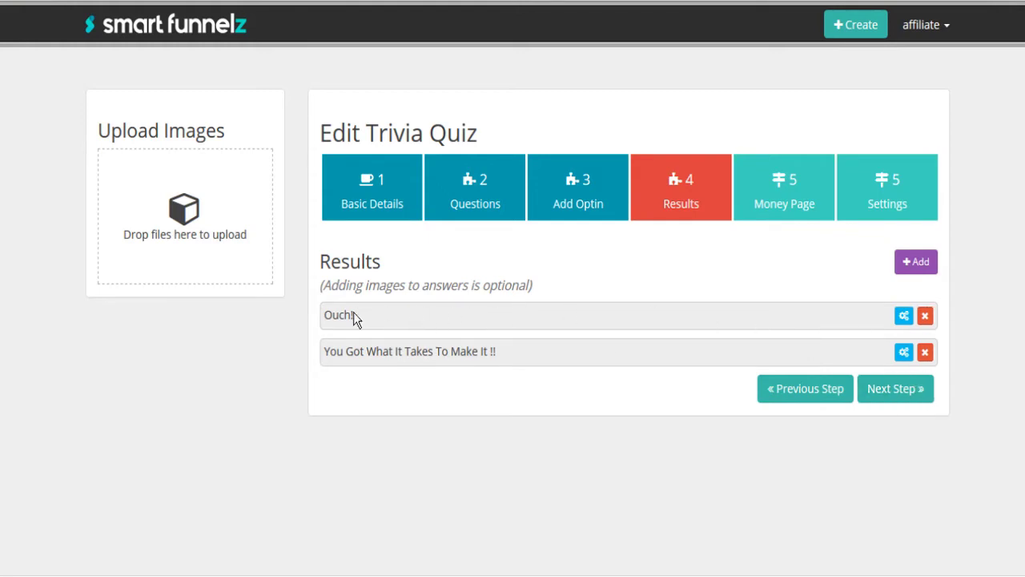
Step: Check the Ouch! and 'You Got What It Takes To Make It !!' result details, then continue to Money Page
{"action": "left_click", "coordinate": [904, 315]}
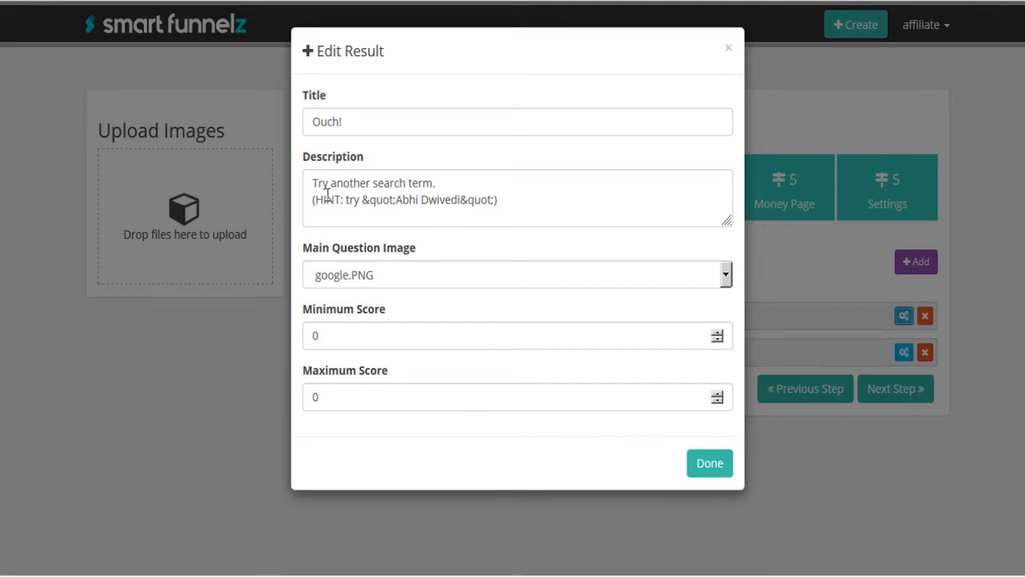
{"action": "left_click", "coordinate": [711, 466]}
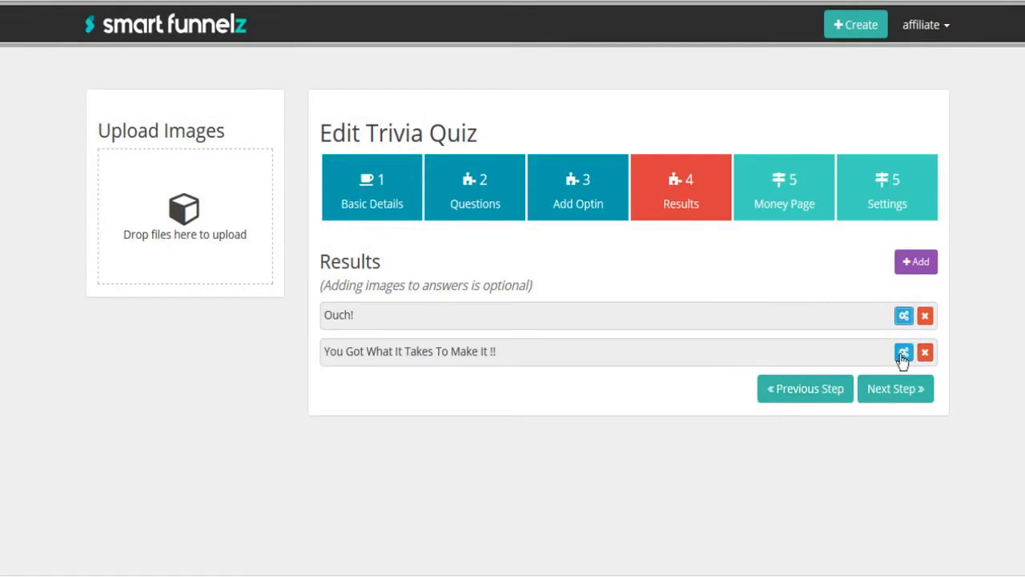
{"action": "left_click", "coordinate": [903, 353]}
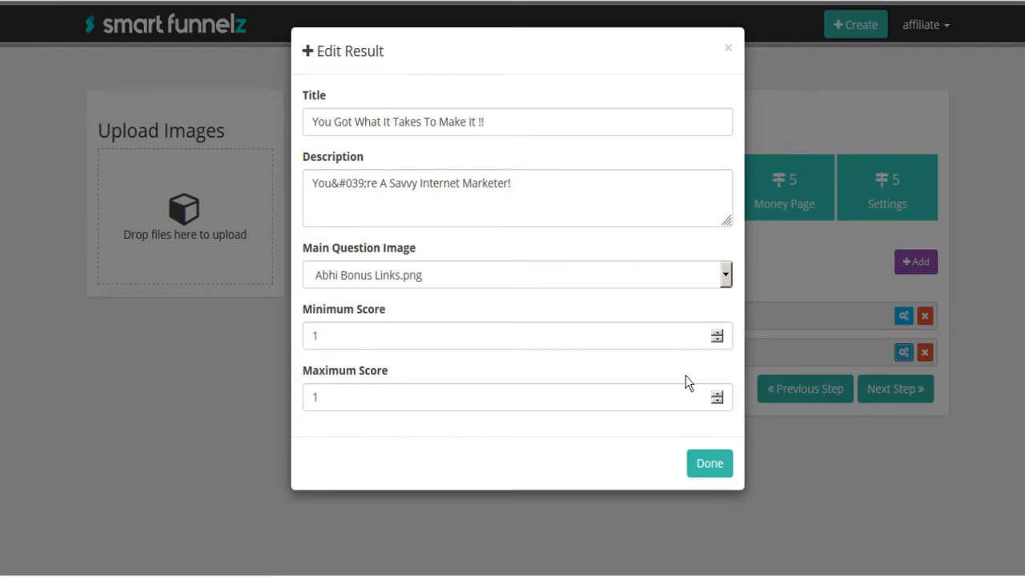
{"action": "left_click", "coordinate": [730, 471]}
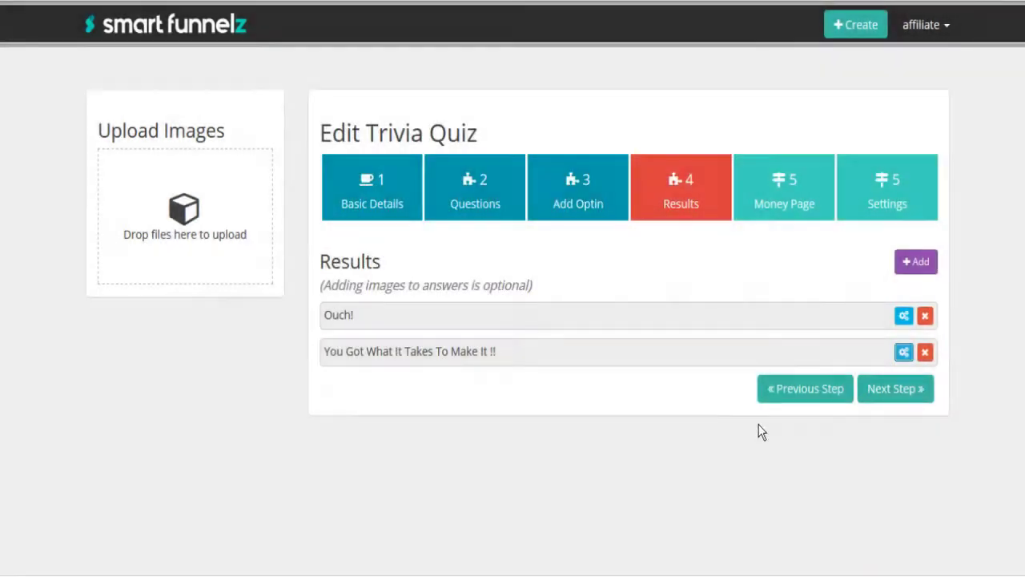
{"action": "left_click", "coordinate": [913, 395]}
Step: Switch the money page on and change its page type to Ecom Page Simple
{"action": "scroll", "coordinate": [949, 300], "scroll_direction": "down", "scroll_amount": 2}
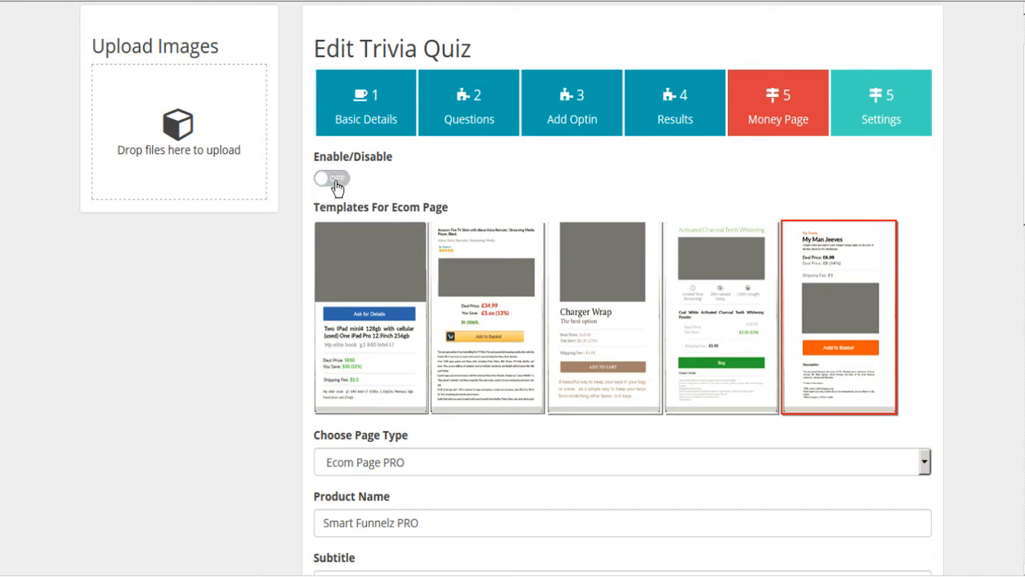
{"action": "left_click", "coordinate": [336, 183]}
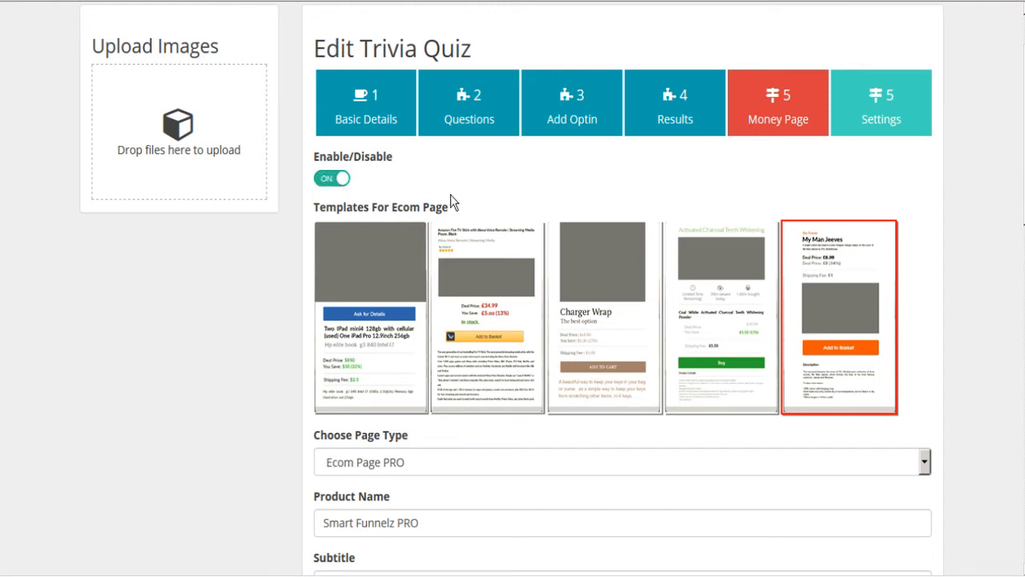
{"action": "scroll", "coordinate": [961, 153], "scroll_direction": "down", "scroll_amount": 1}
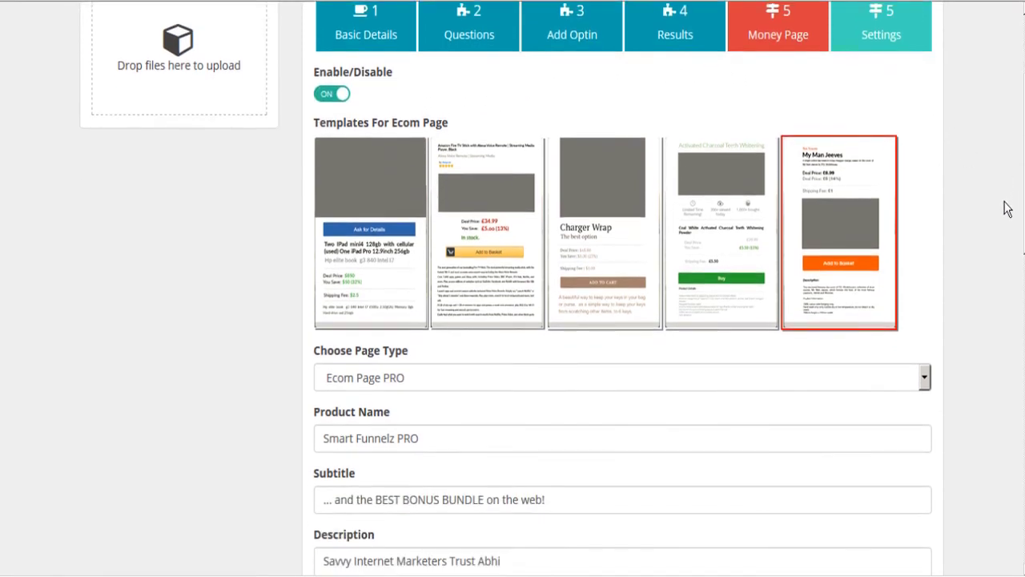
{"action": "scroll", "coordinate": [1001, 210], "scroll_direction": "down", "scroll_amount": 1}
{"action": "scroll", "coordinate": [997, 211], "scroll_direction": "down", "scroll_amount": 1}
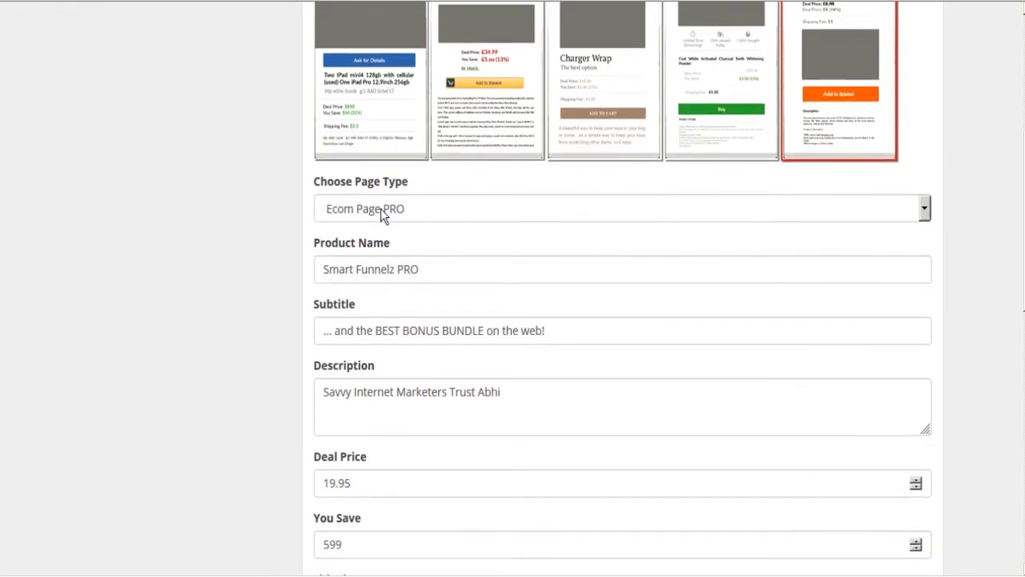
{"action": "left_click", "coordinate": [380, 208]}
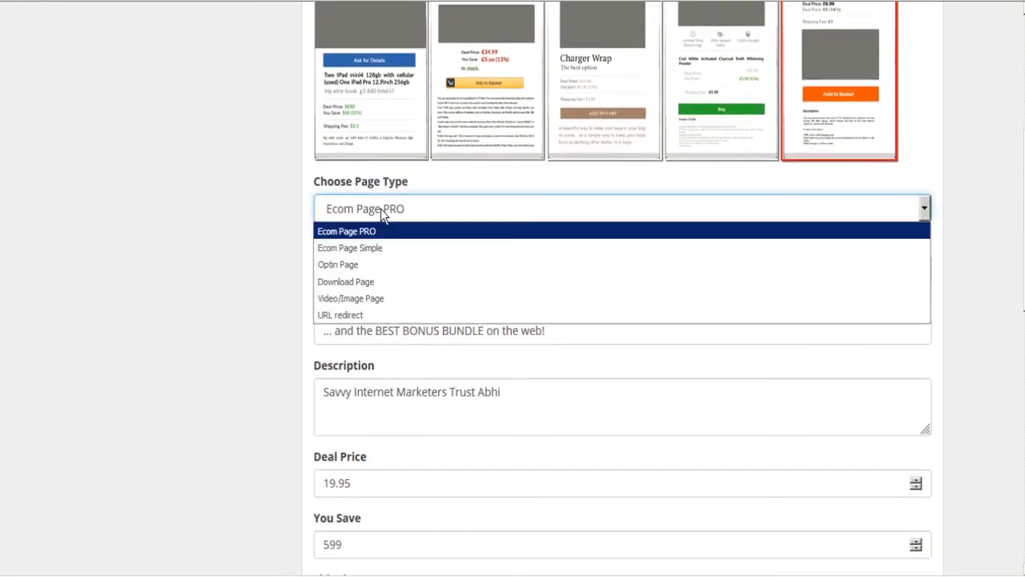
{"action": "left_click", "coordinate": [362, 248]}
{"action": "scroll", "coordinate": [851, 194], "scroll_direction": "up", "scroll_amount": 2}
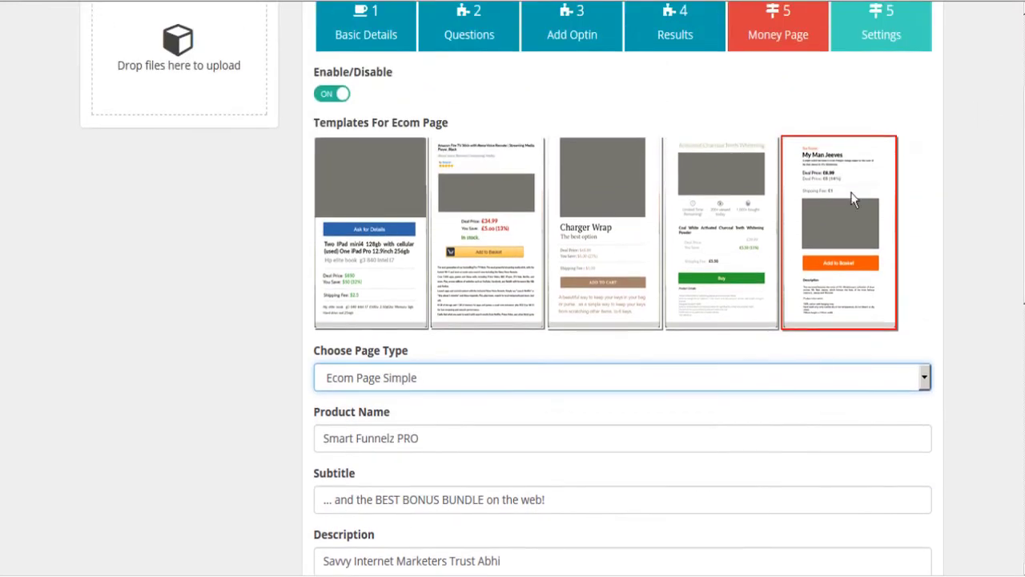
{"action": "scroll", "coordinate": [1007, 233], "scroll_direction": "down", "scroll_amount": 1}
{"action": "scroll", "coordinate": [1006, 232], "scroll_direction": "down", "scroll_amount": 1}
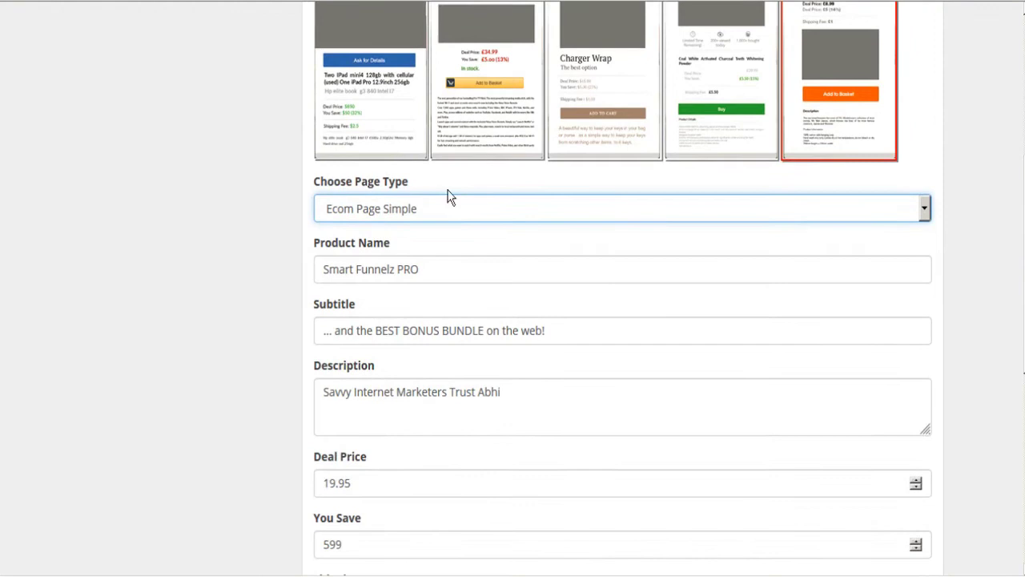
Step: Try the Optin Page and URL redirect page types, then return to Ecom Page PRO
{"action": "left_click", "coordinate": [445, 210]}
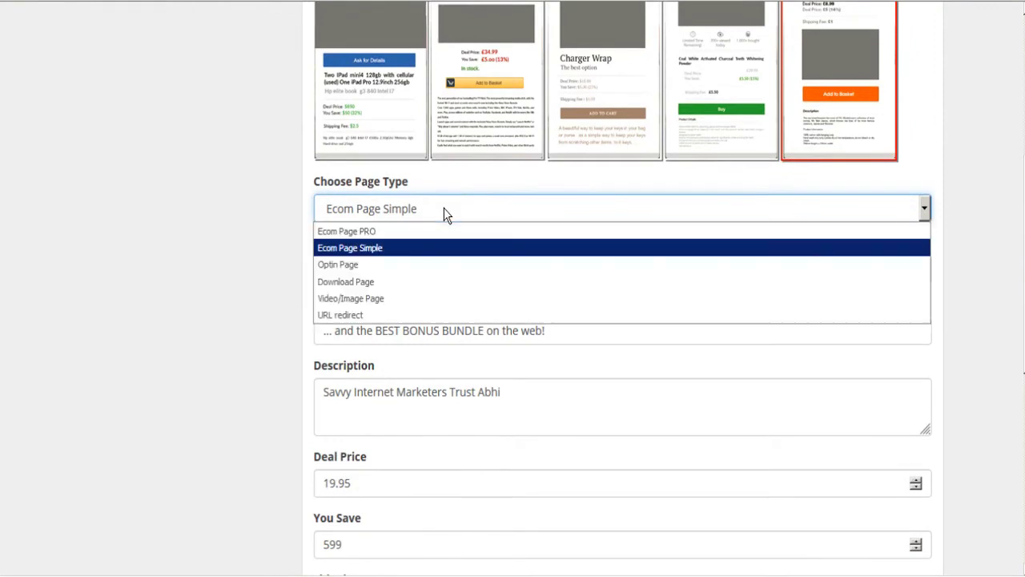
{"action": "left_click", "coordinate": [378, 272]}
{"action": "scroll", "coordinate": [405, 208], "scroll_direction": "up", "scroll_amount": 2}
{"action": "left_click", "coordinate": [402, 152]}
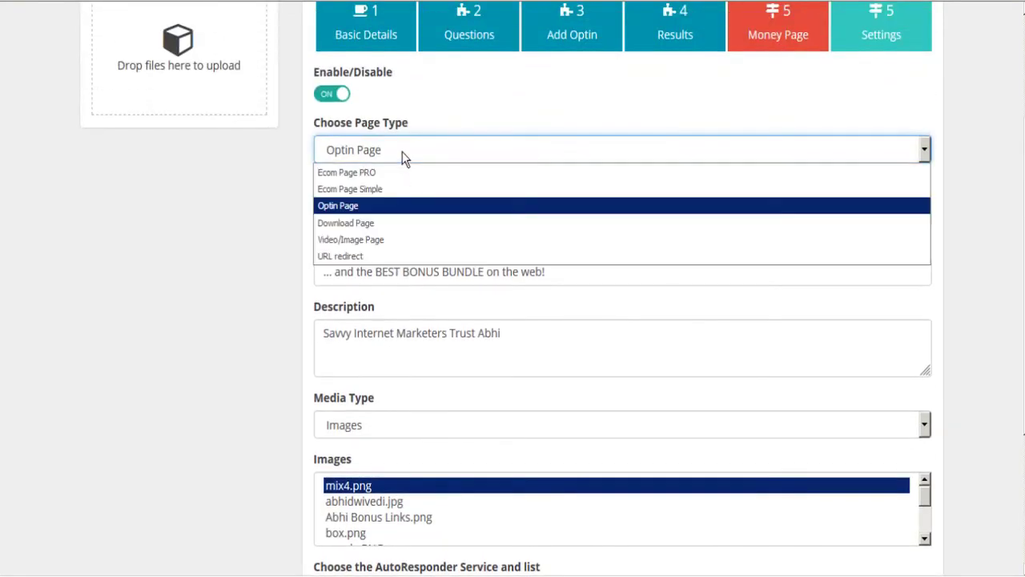
{"action": "left_click", "coordinate": [360, 259]}
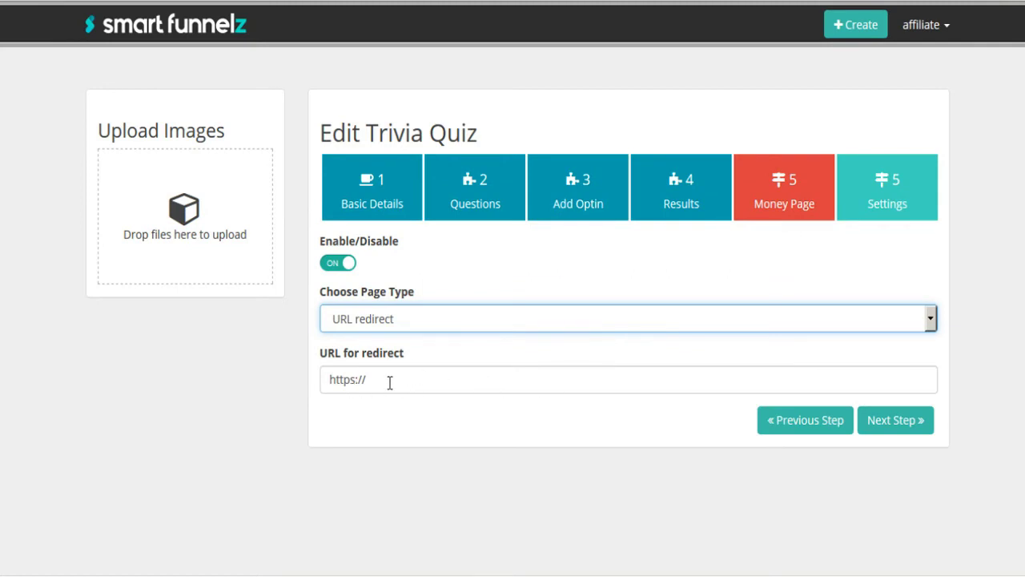
{"action": "left_click", "coordinate": [392, 318]}
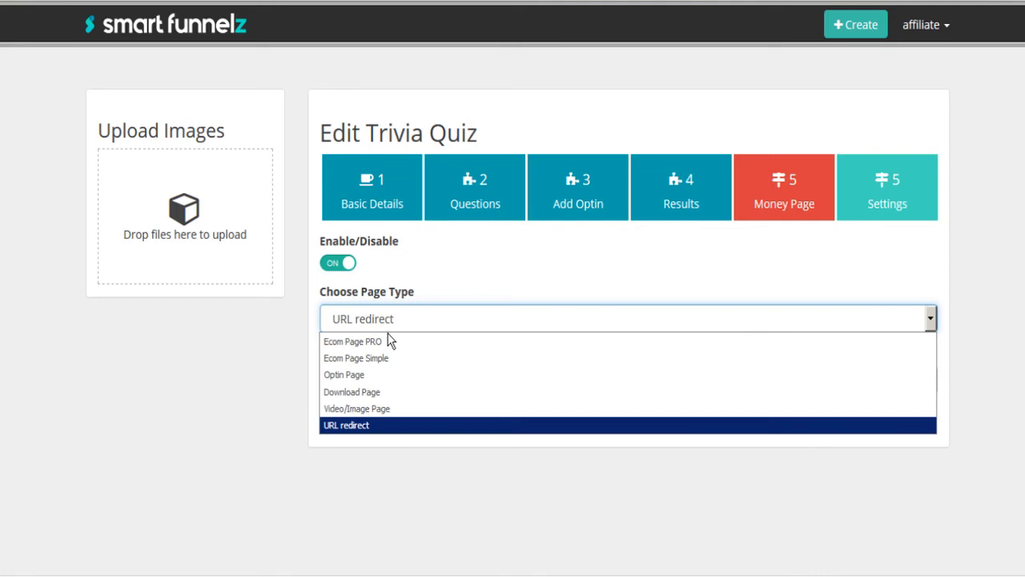
{"action": "left_click", "coordinate": [388, 338]}
{"action": "scroll", "coordinate": [954, 263], "scroll_direction": "down", "scroll_amount": 5}
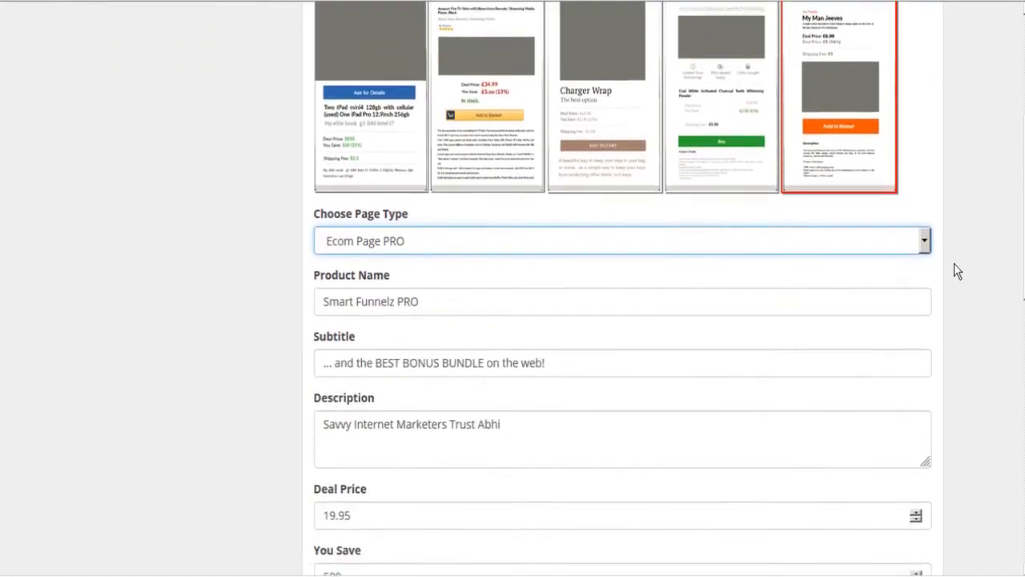
{"action": "scroll", "coordinate": [958, 244], "scroll_direction": "down", "scroll_amount": 1}
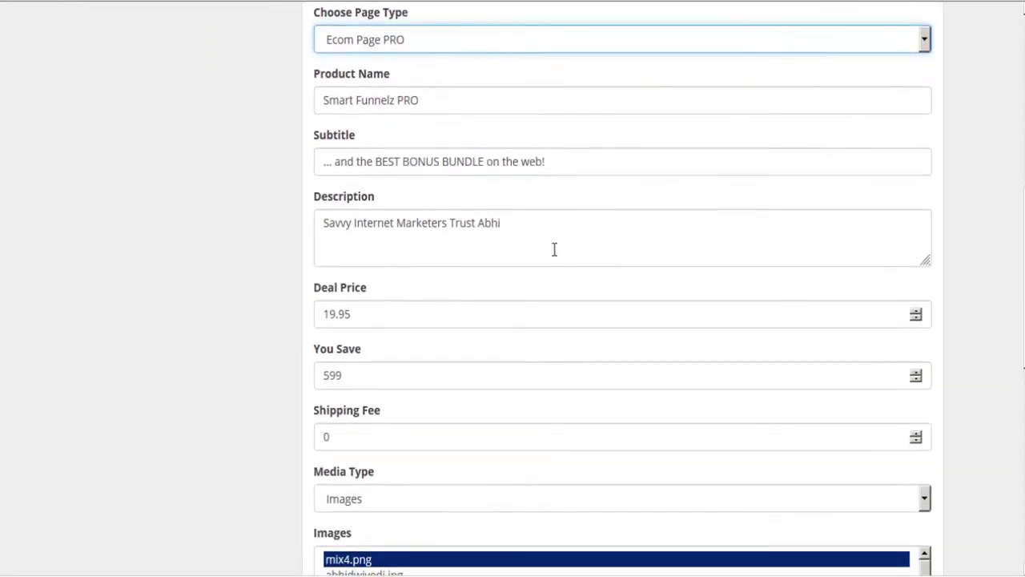
{"action": "scroll", "coordinate": [357, 313], "scroll_direction": "down", "scroll_amount": 1}
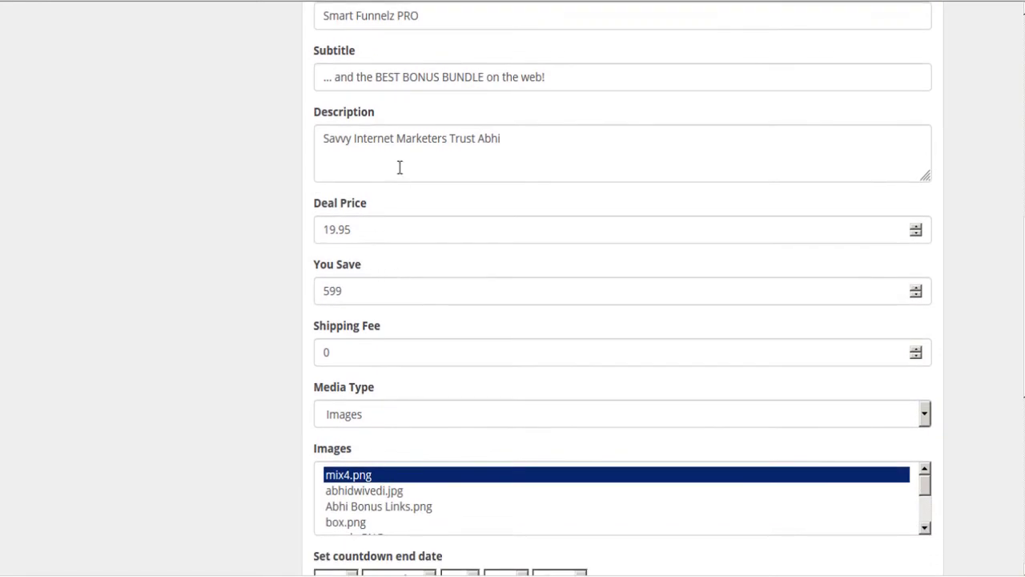
{"action": "scroll", "coordinate": [407, 277], "scroll_direction": "down", "scroll_amount": 3}
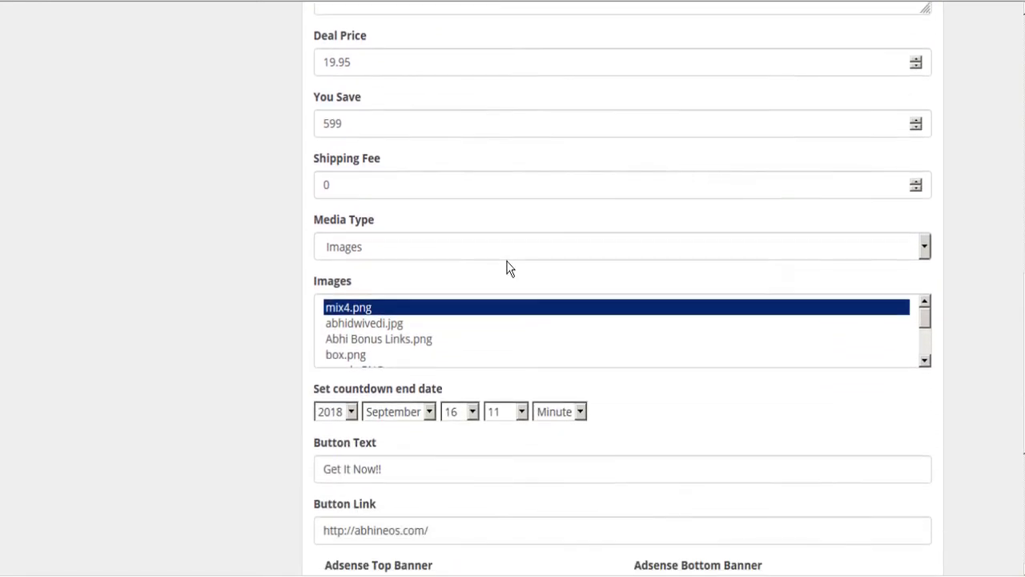
{"action": "scroll", "coordinate": [718, 199], "scroll_direction": "down", "scroll_amount": 2}
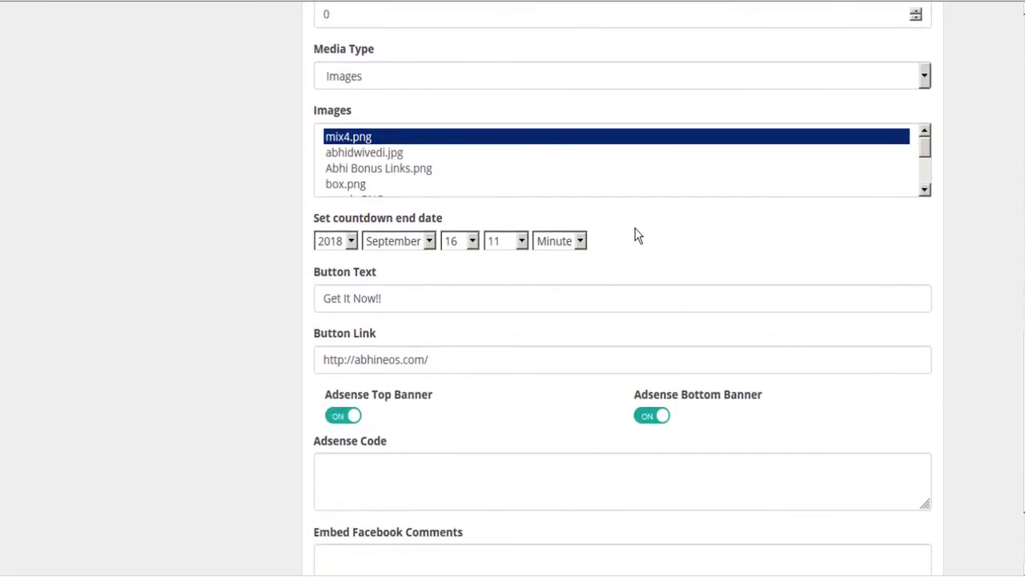
{"action": "scroll", "coordinate": [631, 249], "scroll_direction": "down", "scroll_amount": 1}
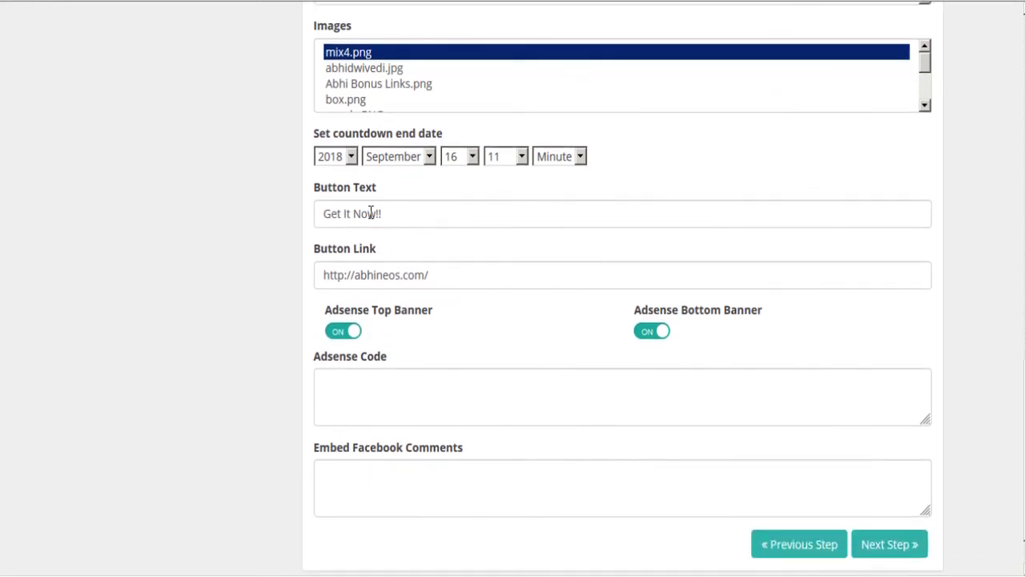
{"action": "left_click", "coordinate": [450, 277]}
{"action": "scroll", "coordinate": [450, 277], "scroll_direction": "down", "scroll_amount": 1}
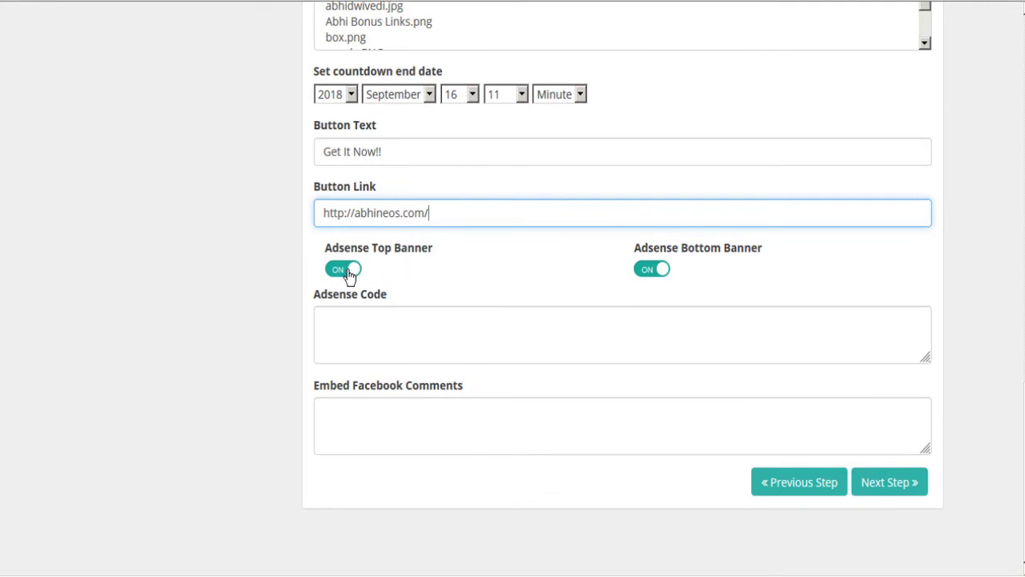
Step: Turn off the Adsense top and bottom banners and select the Embed Facebook Comments field
{"action": "left_click", "coordinate": [382, 337]}
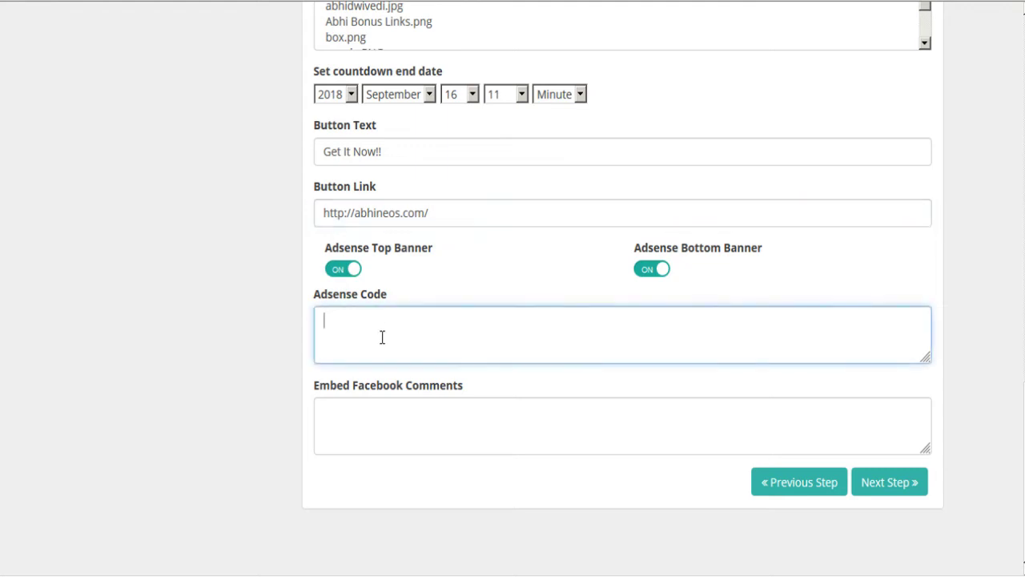
{"action": "left_click", "coordinate": [343, 271]}
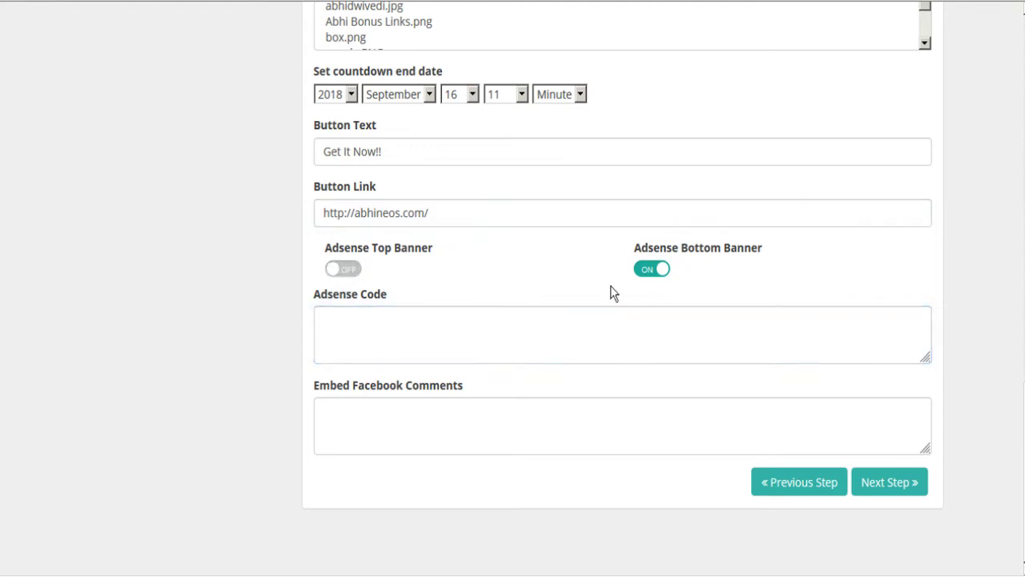
{"action": "left_click", "coordinate": [655, 271]}
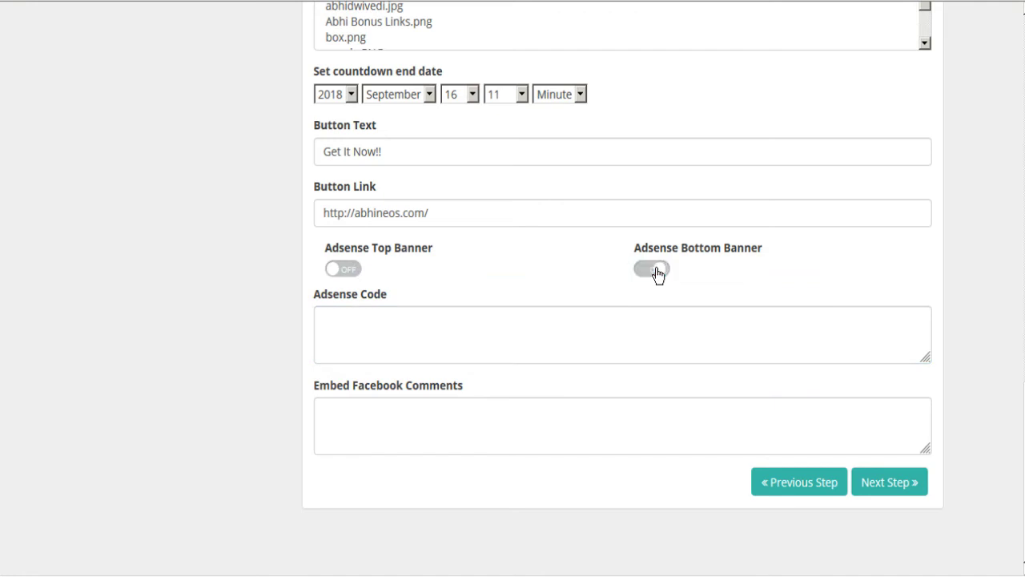
{"action": "left_click", "coordinate": [400, 422]}
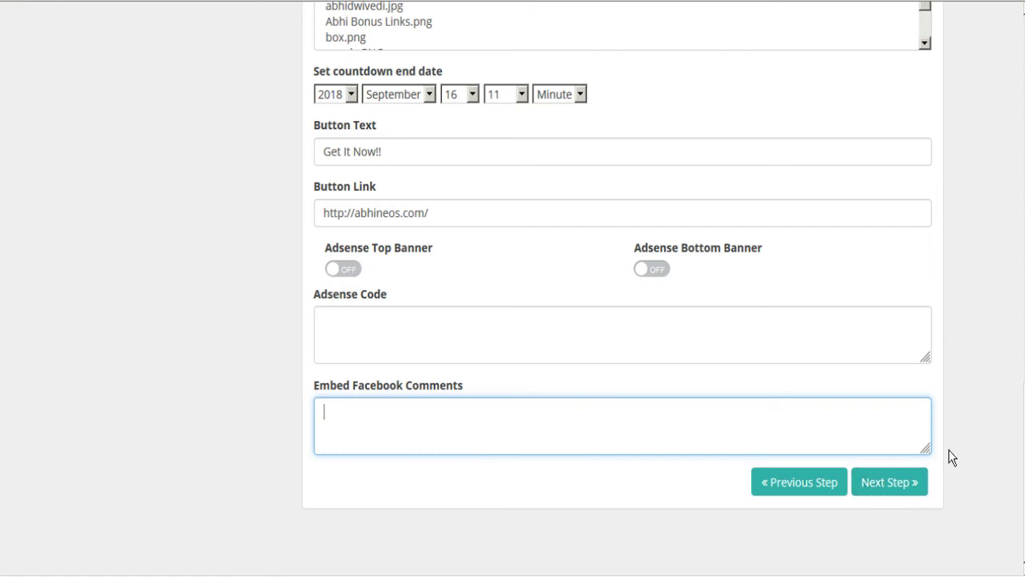
Step: In the quiz settings step, set the animation to fly left
{"action": "left_click", "coordinate": [907, 484]}
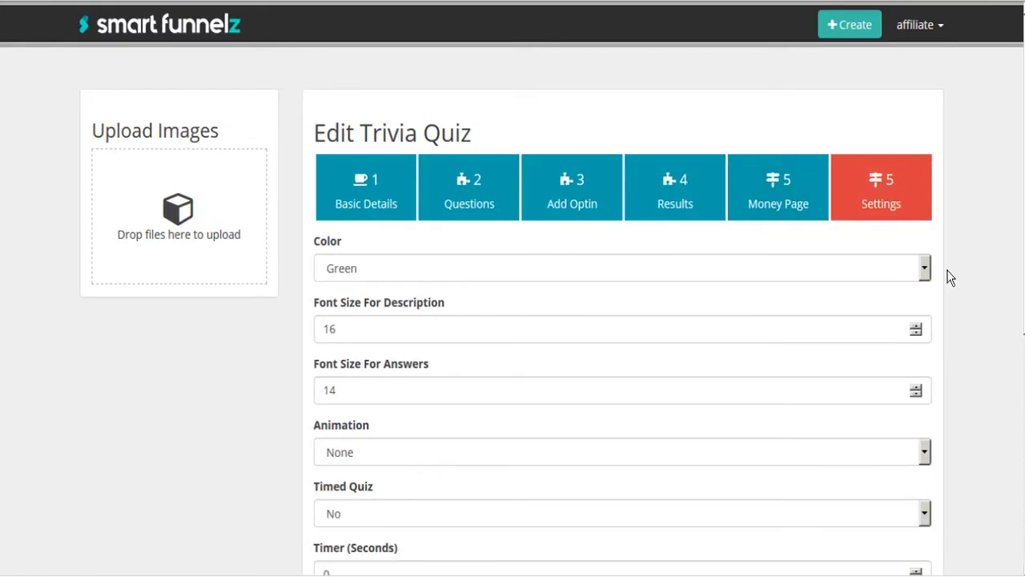
{"action": "scroll", "coordinate": [988, 200], "scroll_direction": "down", "scroll_amount": 1}
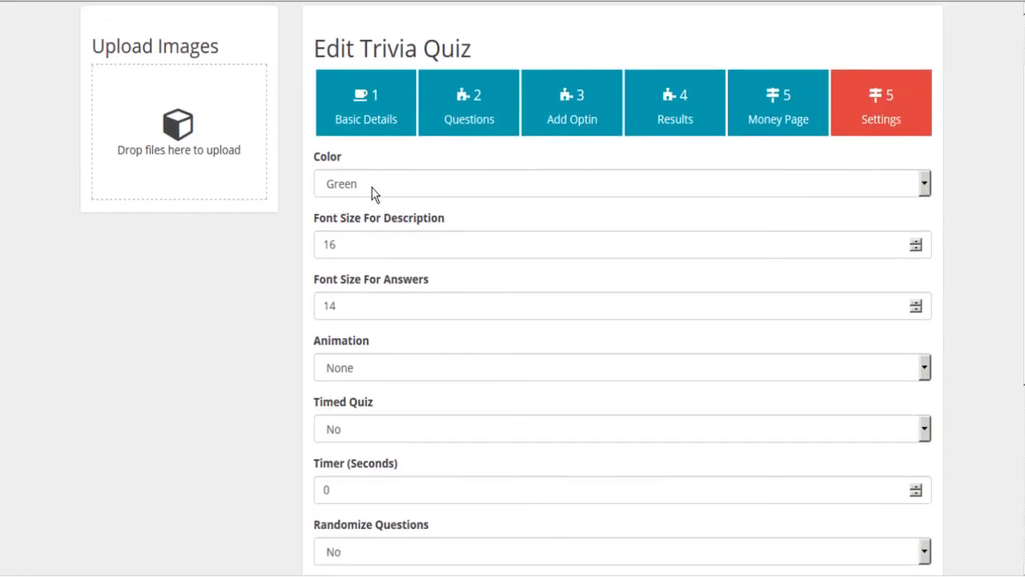
{"action": "scroll", "coordinate": [380, 183], "scroll_direction": "down", "scroll_amount": 2}
{"action": "left_click", "coordinate": [367, 198]}
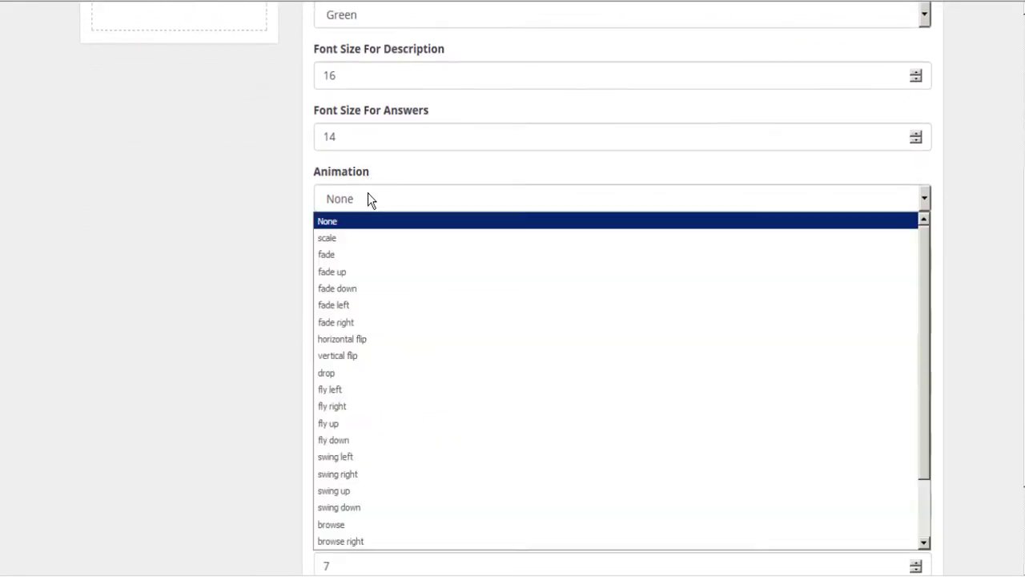
{"action": "left_click", "coordinate": [355, 390]}
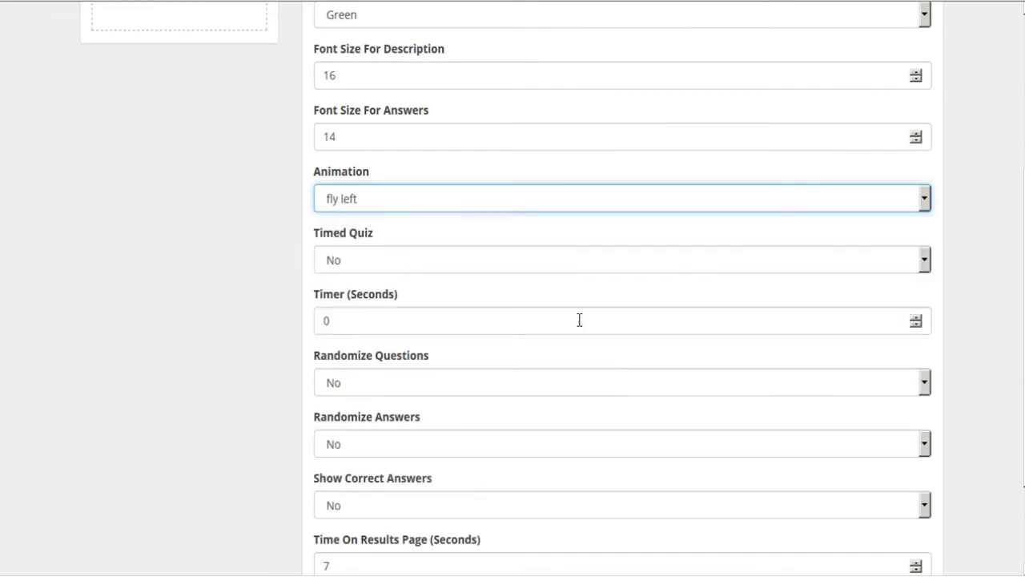
Step: Leave Timed Quiz at No and set the timer to 10 seconds
{"action": "scroll", "coordinate": [964, 285], "scroll_direction": "down", "scroll_amount": 1}
{"action": "left_click", "coordinate": [356, 177]}
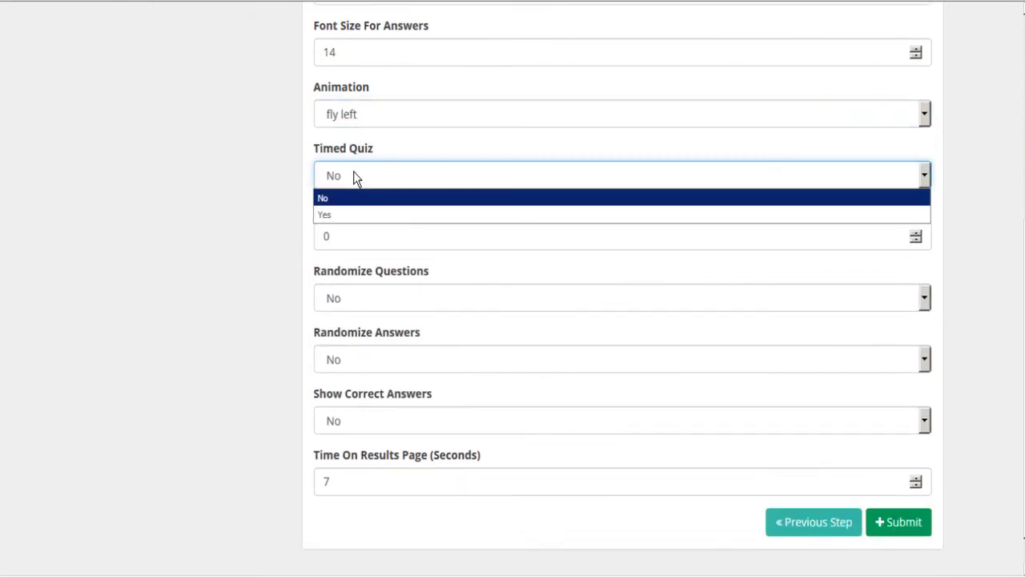
{"action": "left_click", "coordinate": [338, 224]}
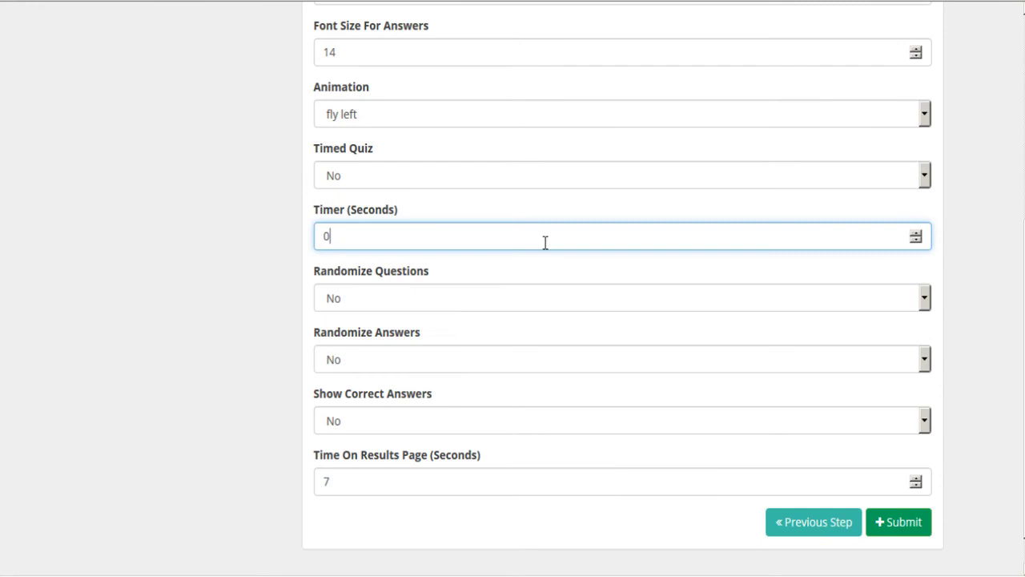
{"action": "key", "text": "Left"}
Step: Set Randomize Questions, Randomize Answers and Show Correct Answers to Yes
{"action": "left_click", "coordinate": [382, 299]}
{"action": "left_click", "coordinate": [370, 340]}
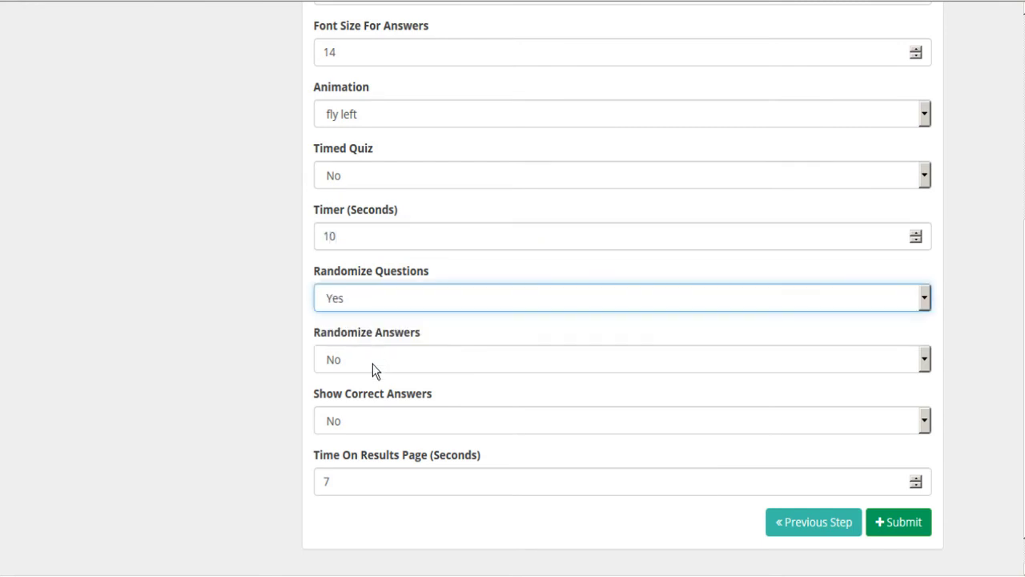
{"action": "left_click", "coordinate": [372, 360]}
{"action": "left_click", "coordinate": [364, 398]}
{"action": "scroll", "coordinate": [367, 377], "scroll_direction": "down", "scroll_amount": 1}
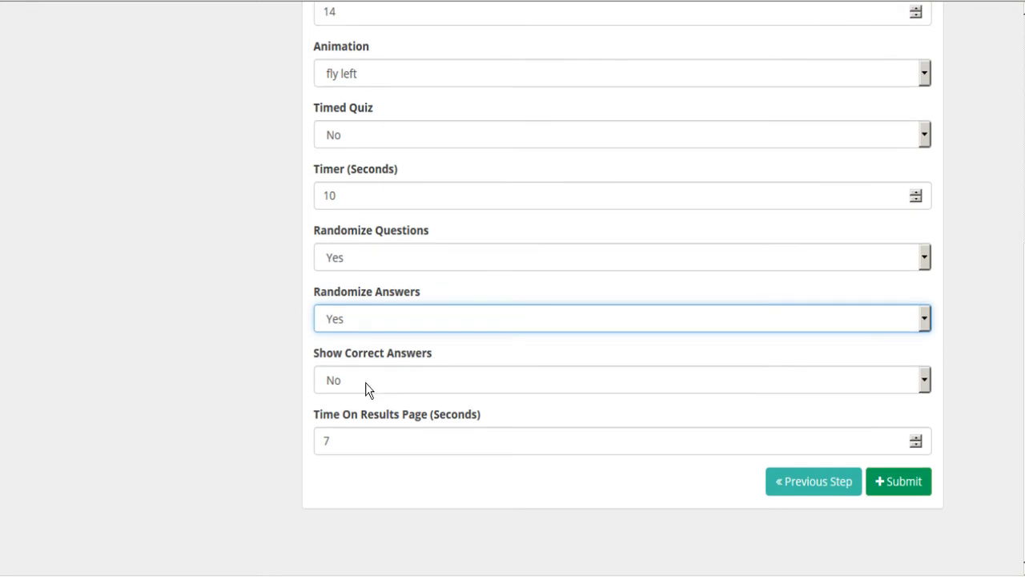
{"action": "left_click", "coordinate": [365, 381]}
{"action": "left_click", "coordinate": [353, 423]}
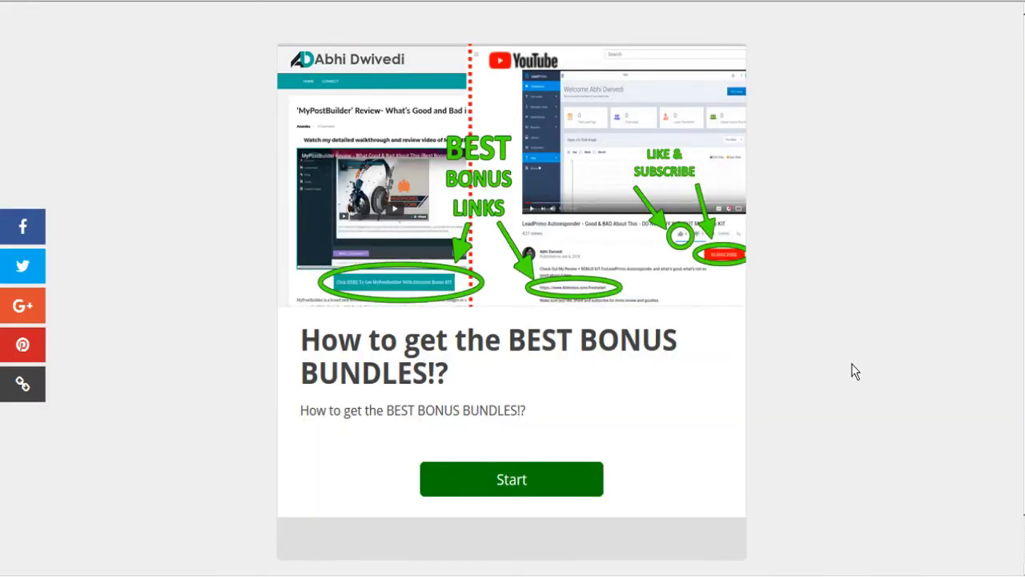
Step: Start the preview, answer Google It, skip the opt-in and scroll the Smart Funnelz PRO page
{"action": "left_click", "coordinate": [543, 484]}
{"action": "scroll", "coordinate": [842, 297], "scroll_direction": "down", "scroll_amount": 1}
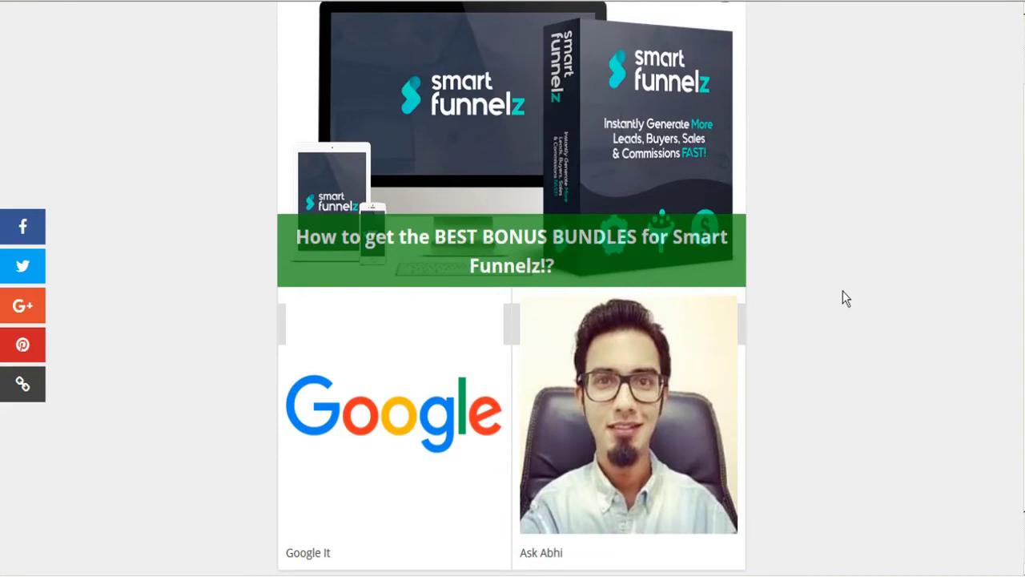
{"action": "scroll", "coordinate": [842, 297], "scroll_direction": "down", "scroll_amount": 1}
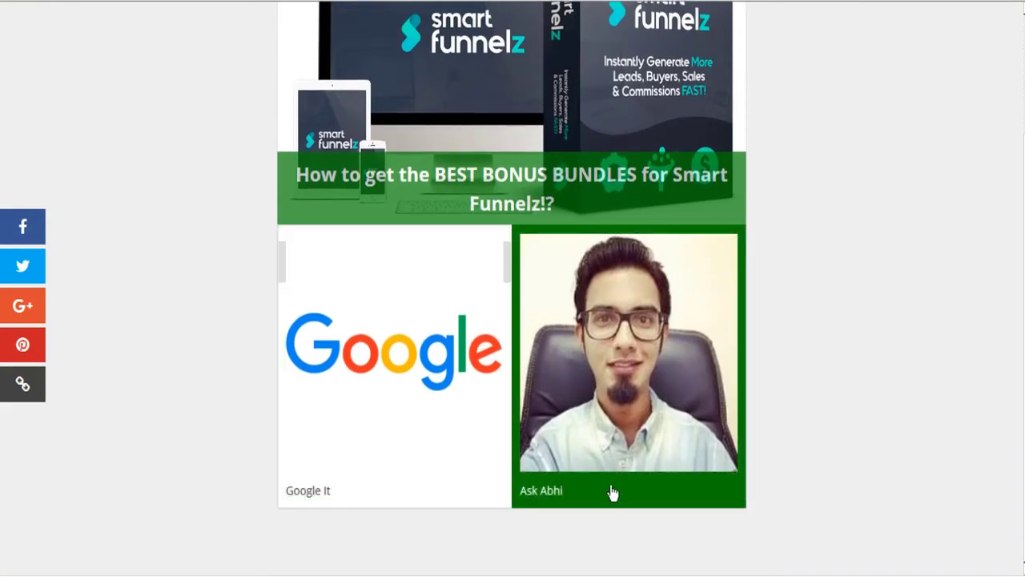
{"action": "left_click", "coordinate": [378, 414]}
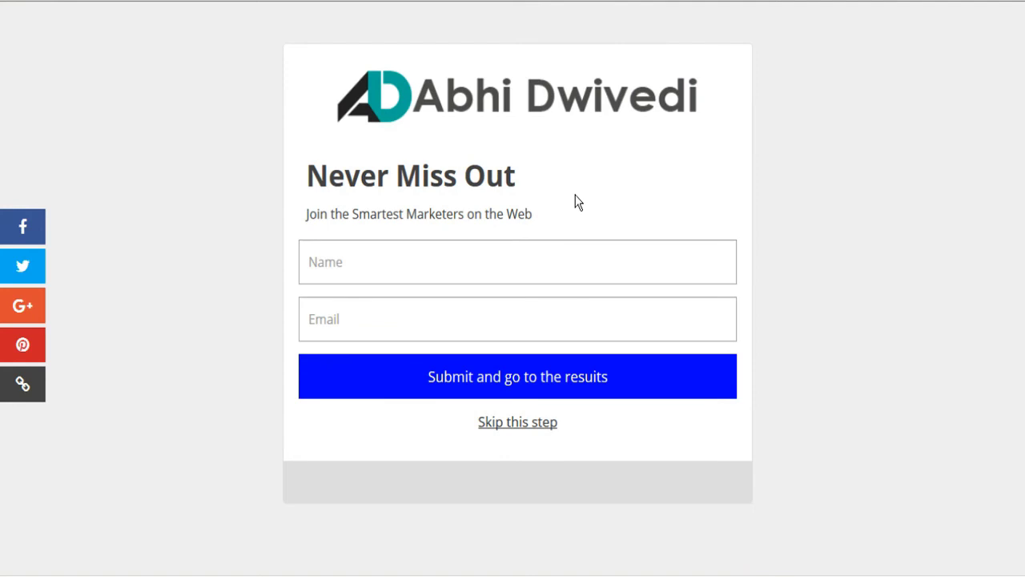
{"action": "left_click", "coordinate": [530, 426]}
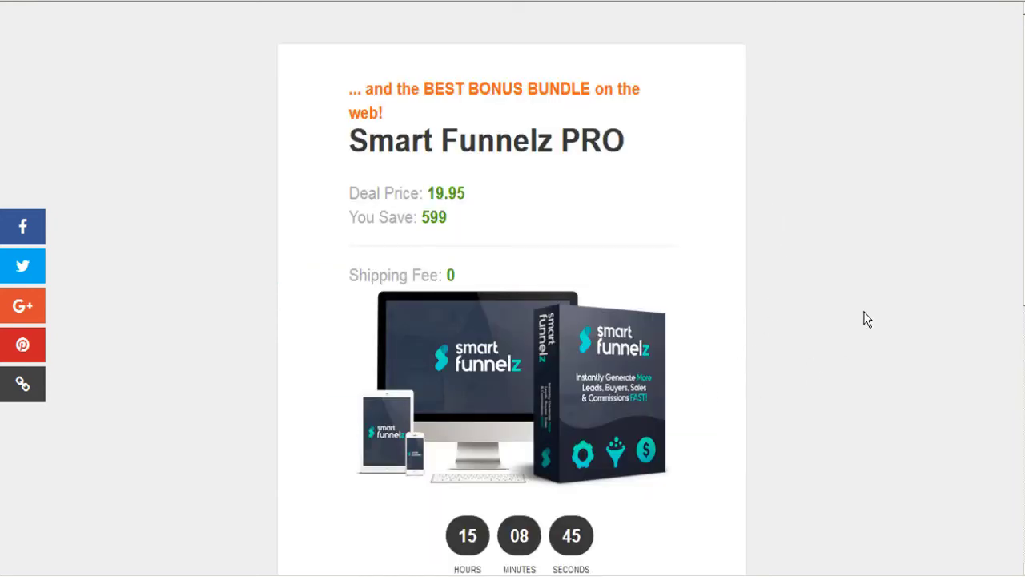
{"action": "scroll", "coordinate": [866, 319], "scroll_direction": "down", "scroll_amount": 1}
{"action": "scroll", "coordinate": [863, 317], "scroll_direction": "down", "scroll_amount": 5}
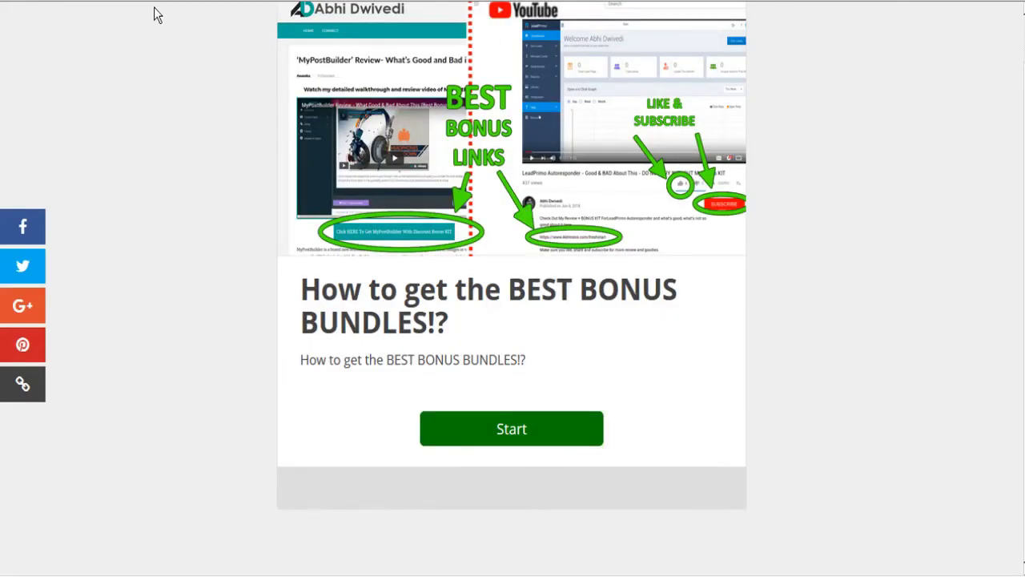
{"action": "mouse_move", "coordinate": [155, 7]}
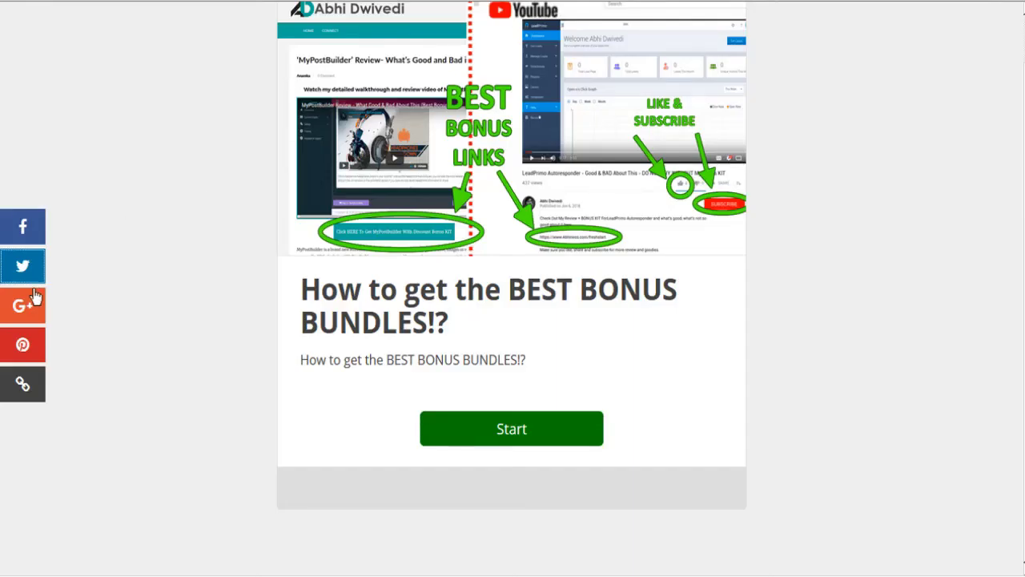
{"action": "left_click", "coordinate": [21, 387]}
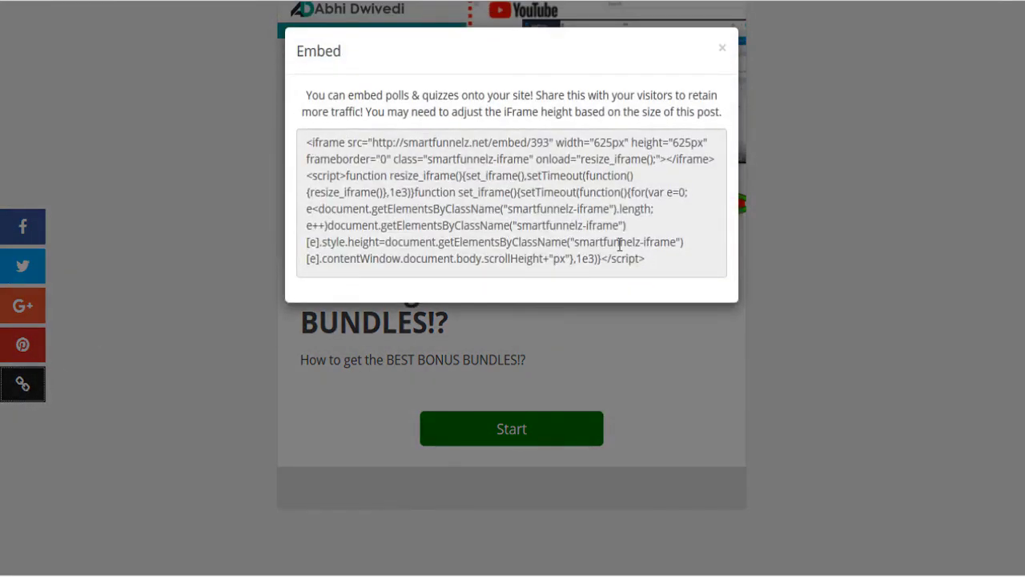
{"action": "left_click_drag", "start_coordinate": [311, 150], "coordinate": [646, 260]}
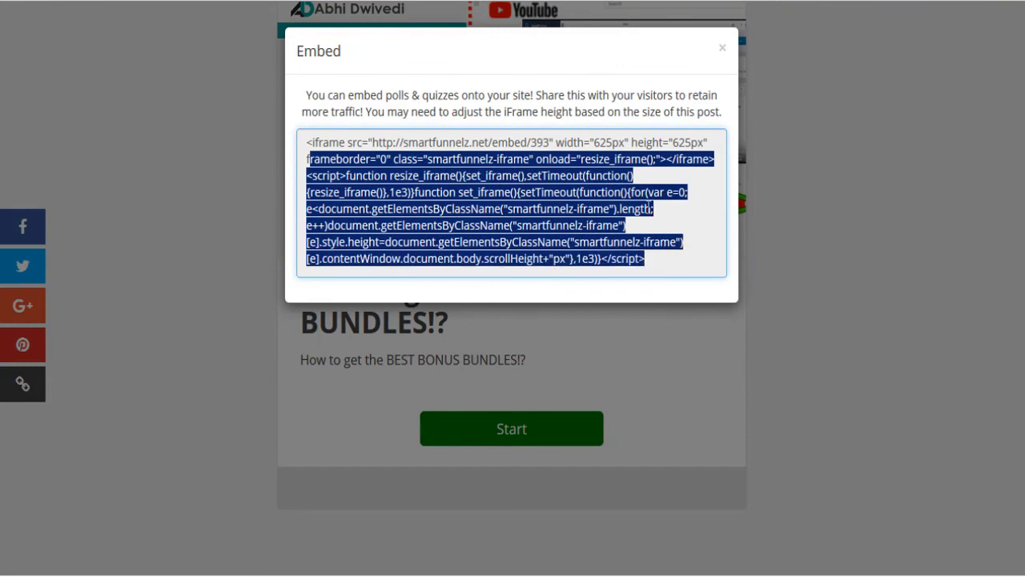
{"action": "left_click", "coordinate": [625, 193]}
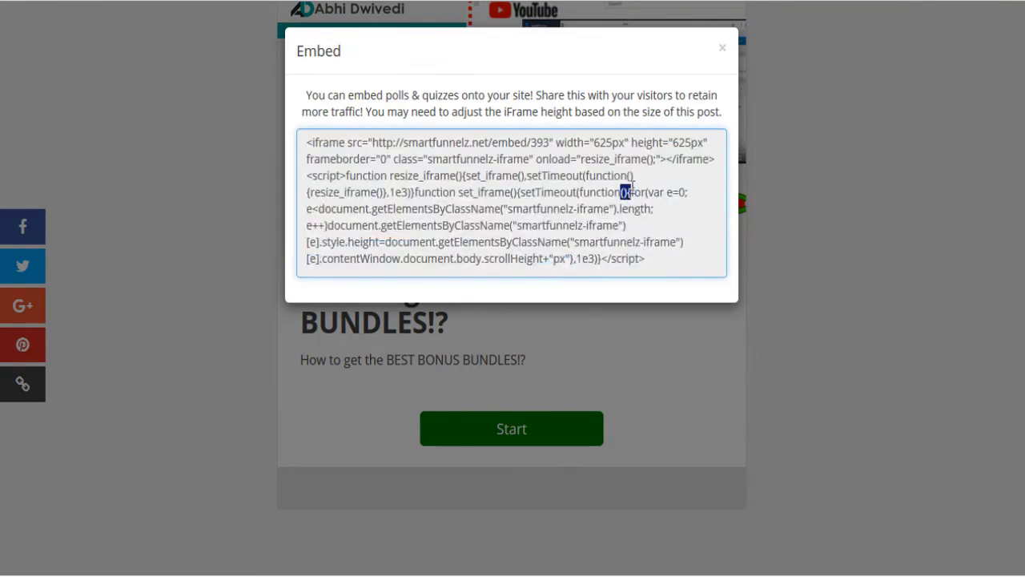
Step: Close the embed code window, restart the quiz, choose the correct Ask Abhi photo and skip the opt-in
{"action": "left_click", "coordinate": [723, 48]}
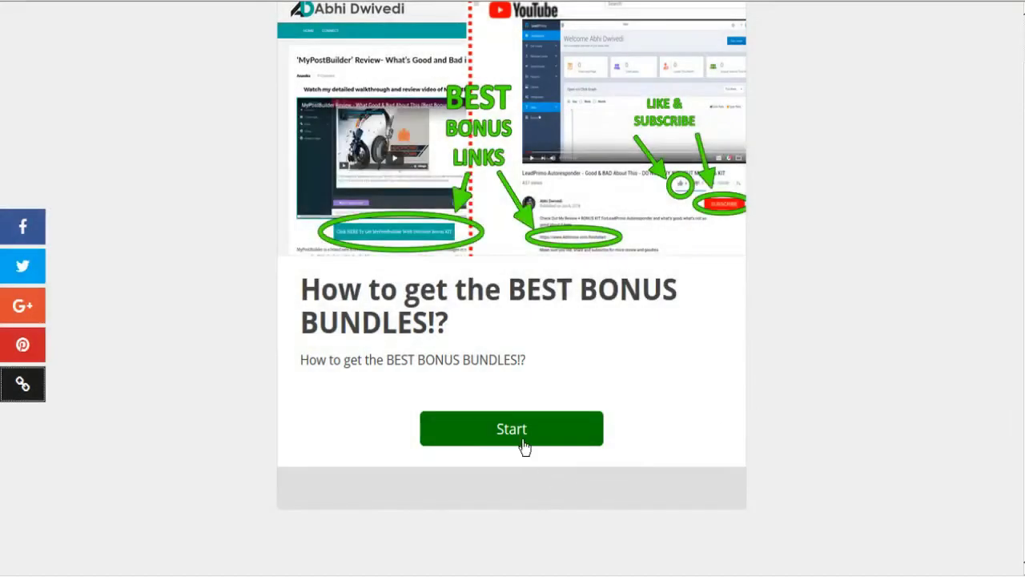
{"action": "left_click", "coordinate": [522, 445]}
{"action": "scroll", "coordinate": [799, 285], "scroll_direction": "down", "scroll_amount": 1}
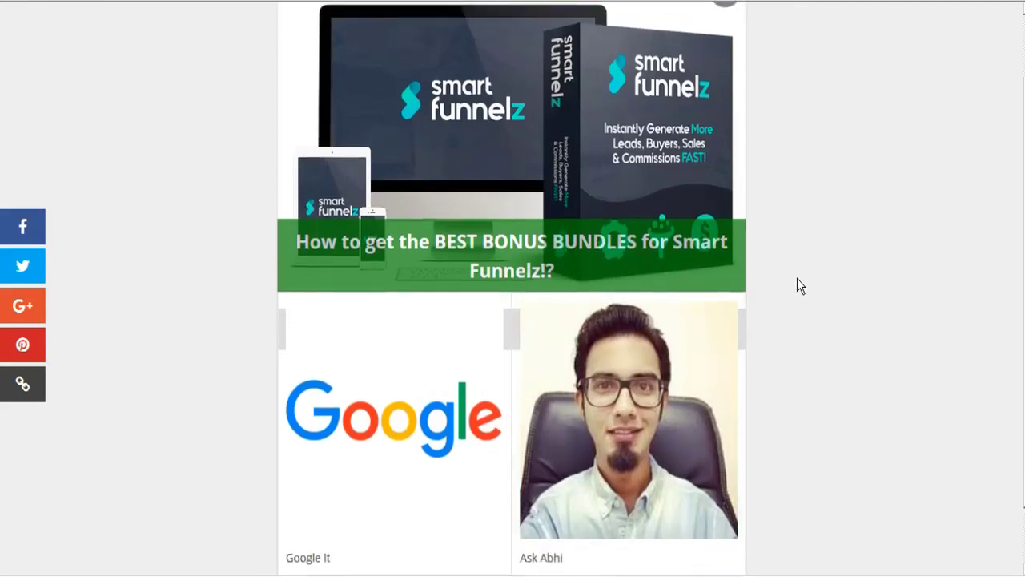
{"action": "scroll", "coordinate": [797, 286], "scroll_direction": "down", "scroll_amount": 1}
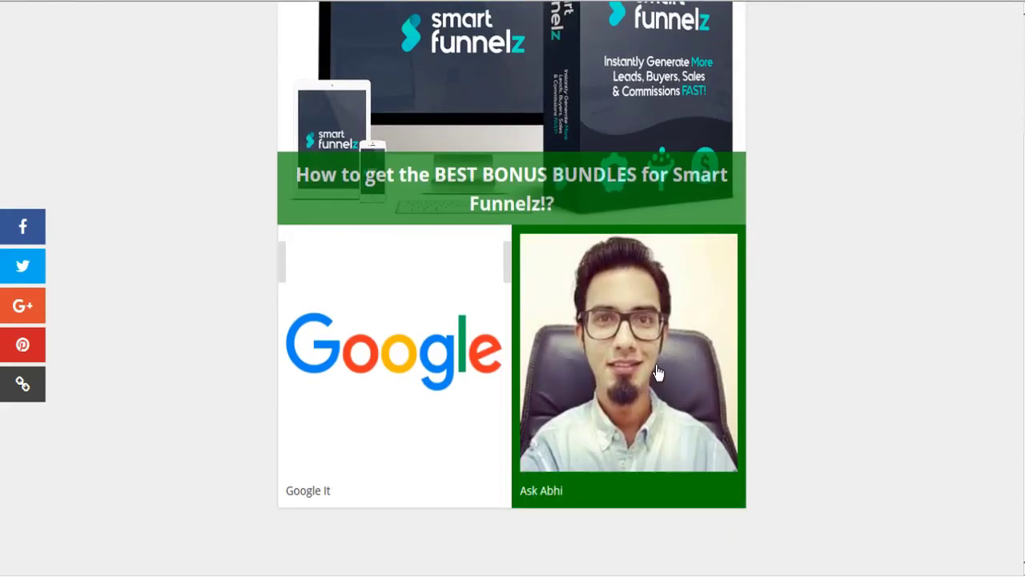
{"action": "left_click", "coordinate": [656, 373]}
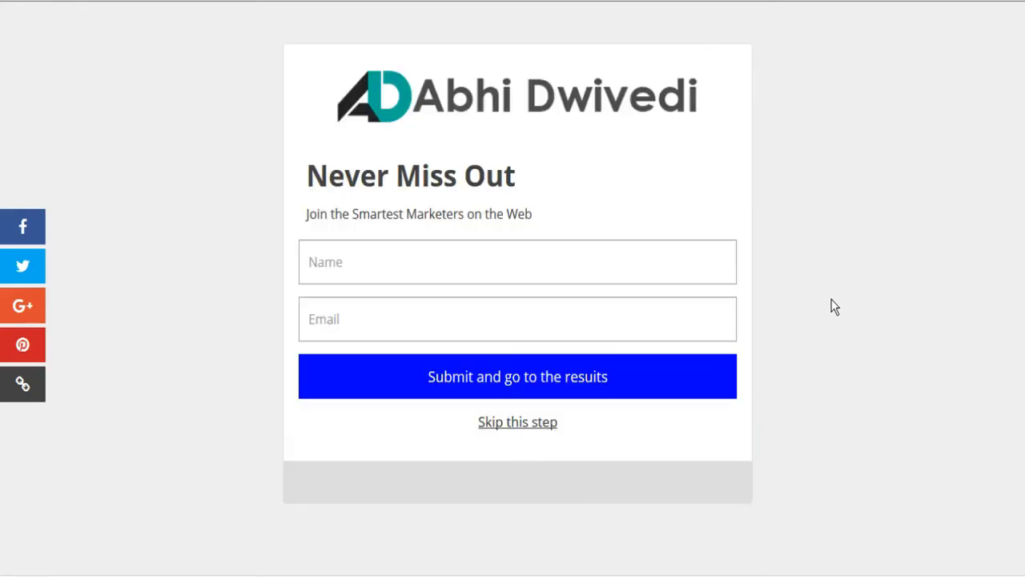
{"action": "left_click", "coordinate": [506, 422]}
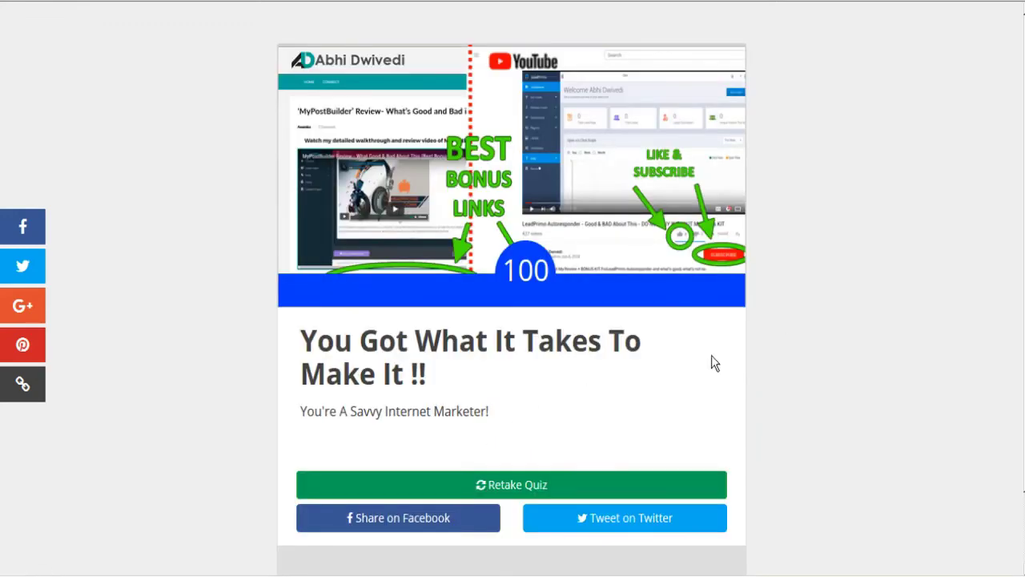